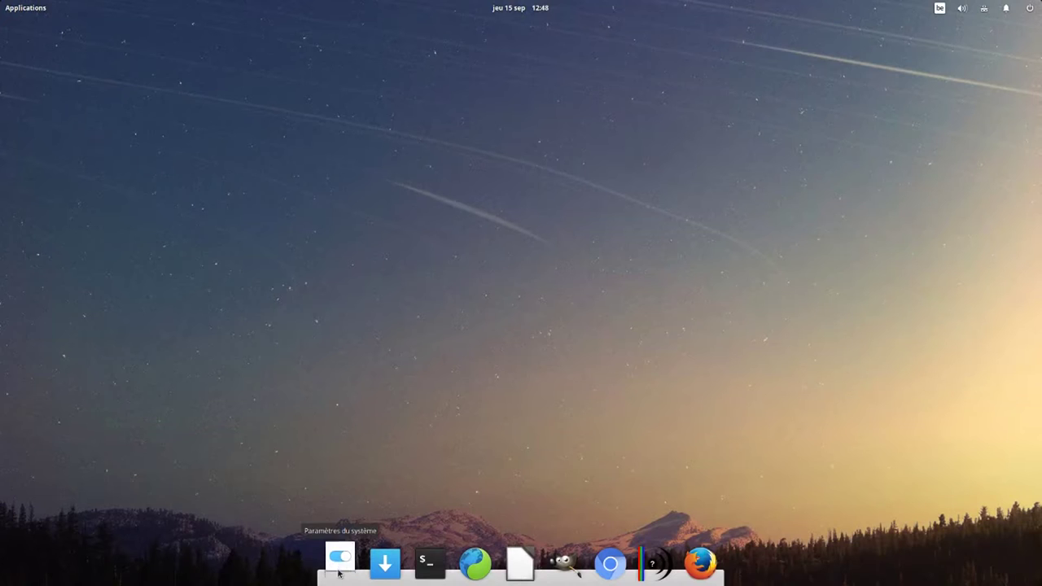
# Open the system settings and the app store, and arrange their two windows apart on the desktop
pyautogui.click(341, 565)
pyautogui.click(386, 563)
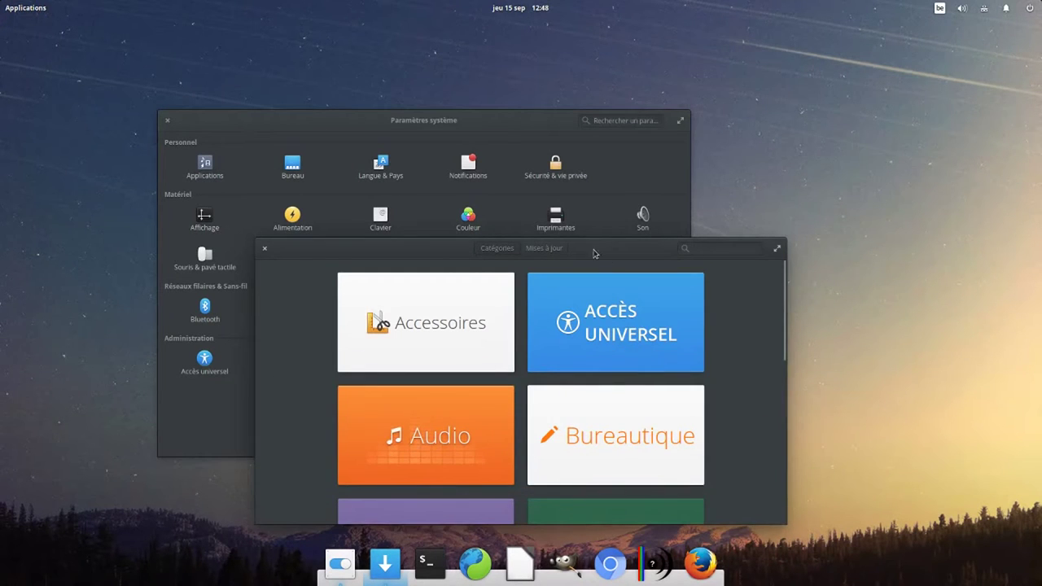
pyautogui.moveTo(594, 253); pyautogui.dragTo(845, 33)
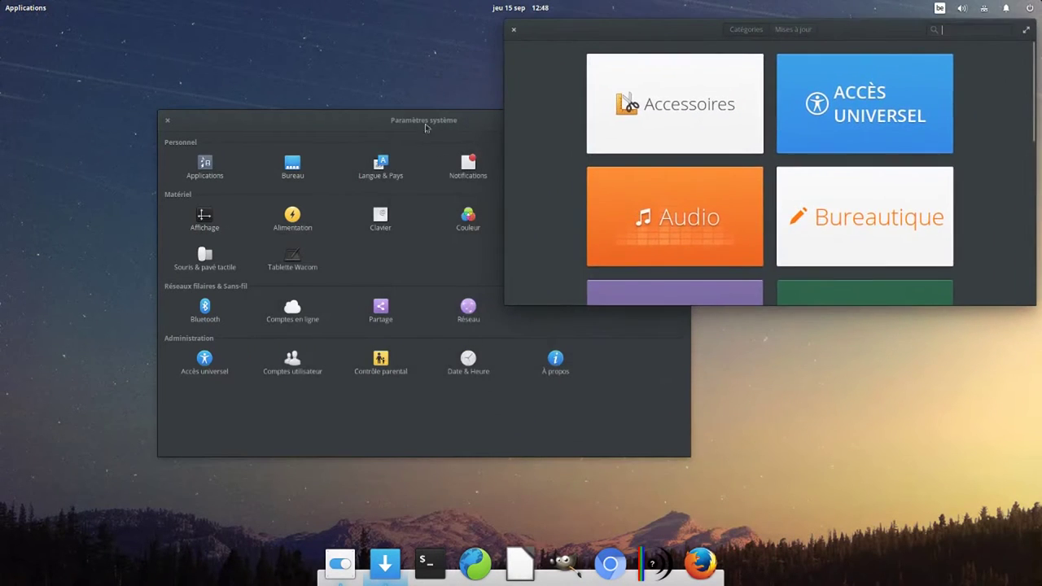
pyautogui.moveTo(381, 130); pyautogui.dragTo(339, 188)
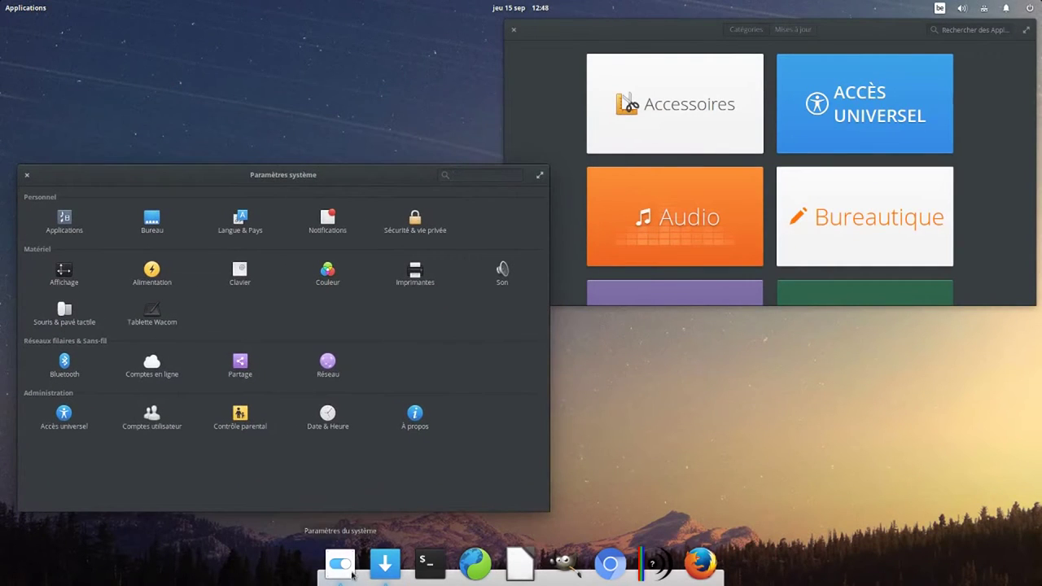
# Open the Bureau settings and apply the succulent plant wallpaper
pyautogui.click(149, 225)
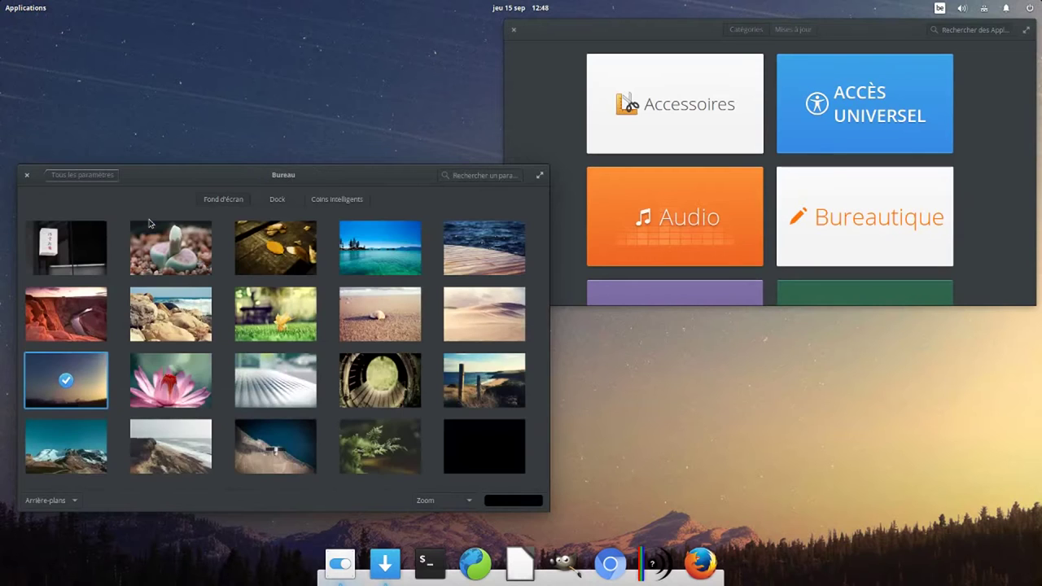
pyautogui.click(177, 250)
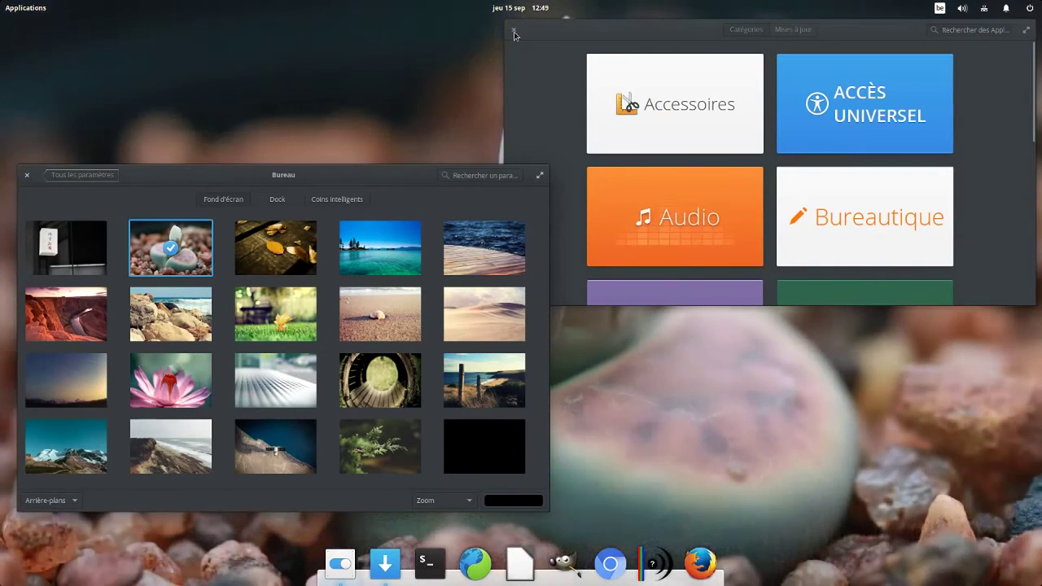
# Close the app store window and shrink the Bureau settings window to show three rows of wallpapers
pyautogui.click(514, 35)
pyautogui.click(514, 35)
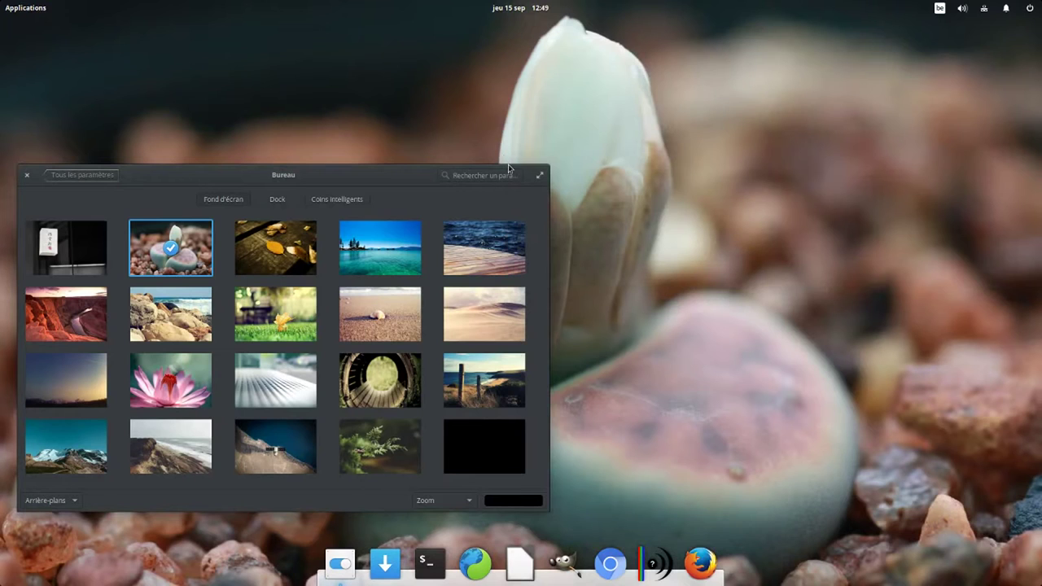
pyautogui.moveTo(518, 188); pyautogui.dragTo(310, 313)
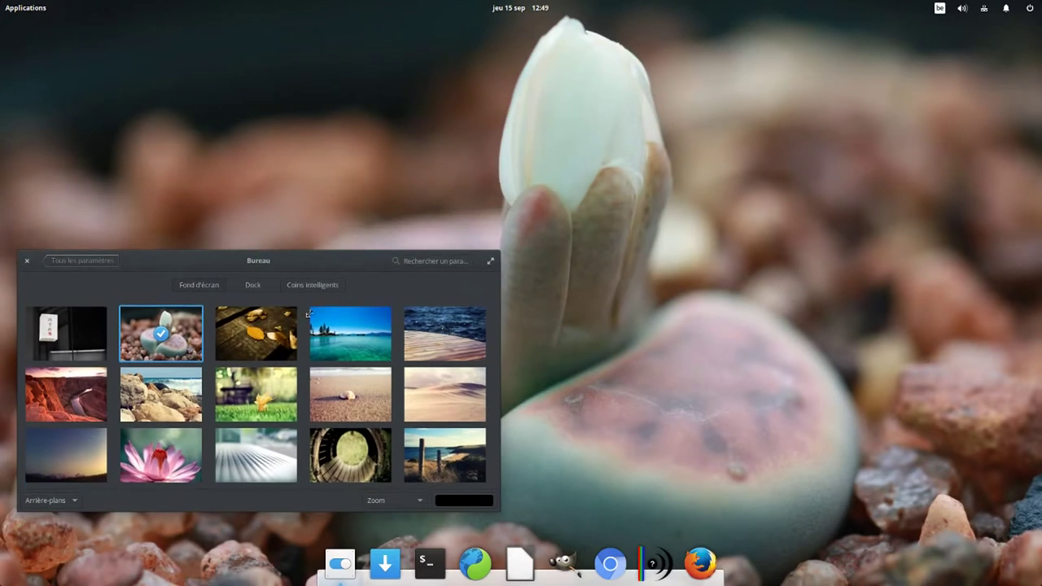
# Apply the autumn leaves wallpaper and move the Bureau window to the lower centre of the desktop
pyautogui.click(239, 343)
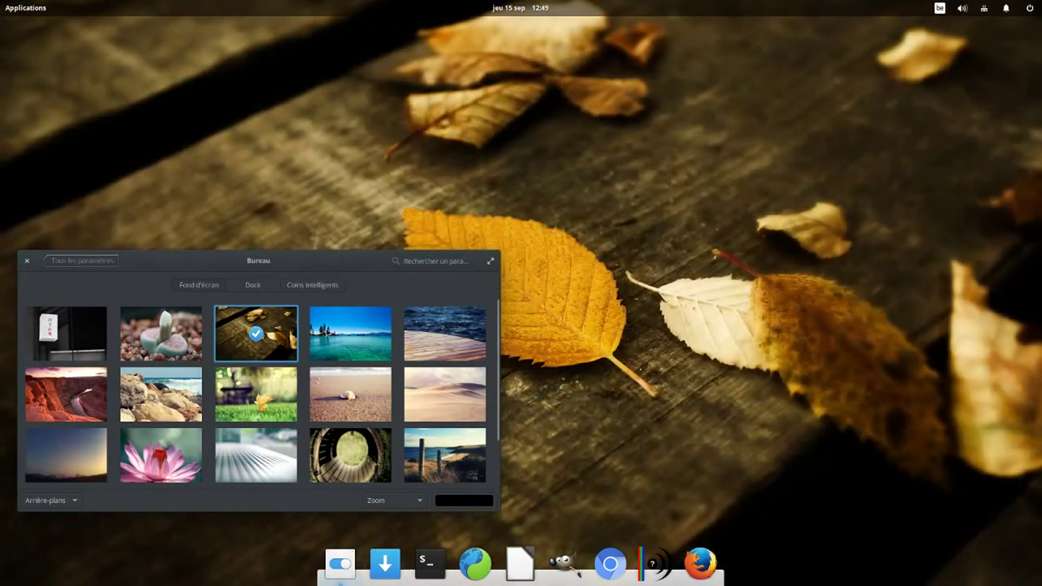
pyautogui.moveTo(362, 267); pyautogui.dragTo(633, 337)
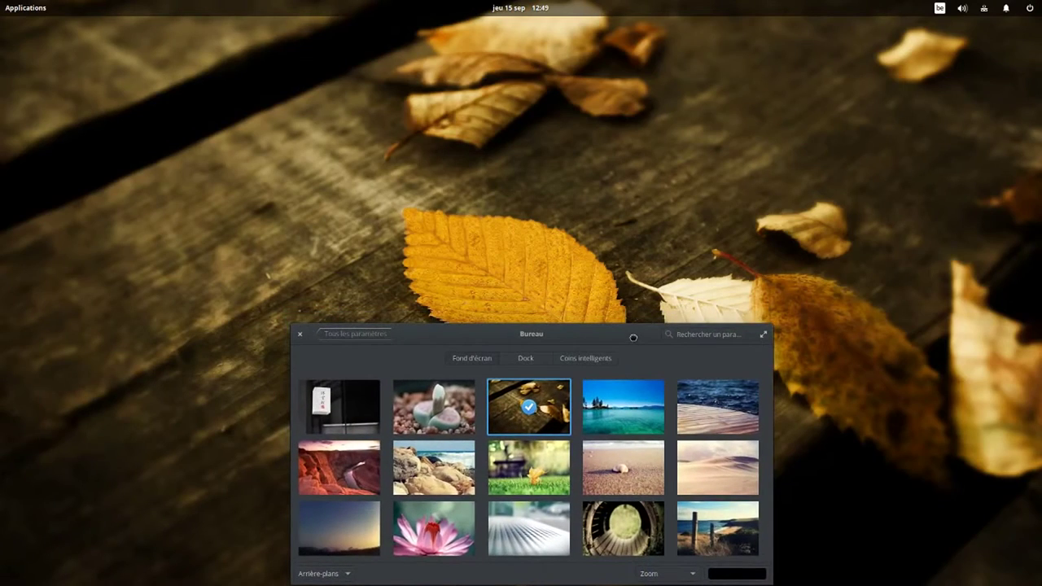
# Try the lake, wooden pier, sand dunes, seashell, leaf on grass, coastal rocks and red canyon wallpapers in turn
pyautogui.click(619, 397)
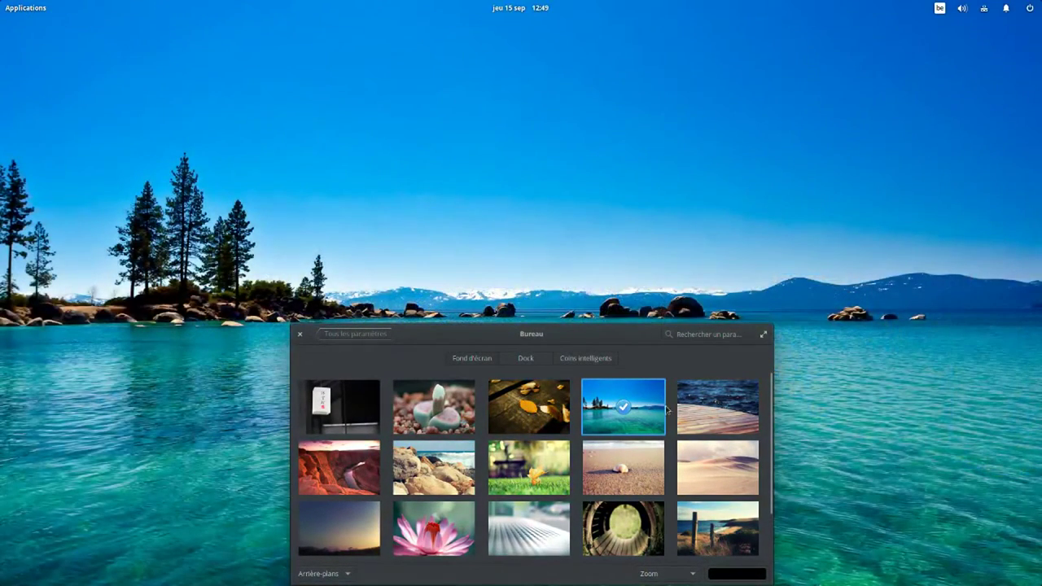
pyautogui.click(700, 412)
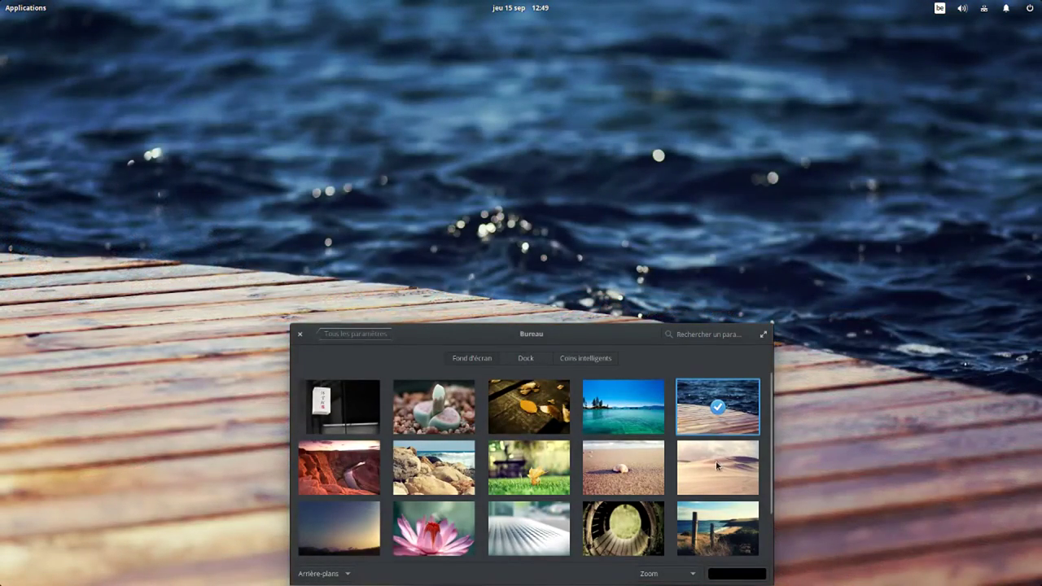
pyautogui.click(718, 466)
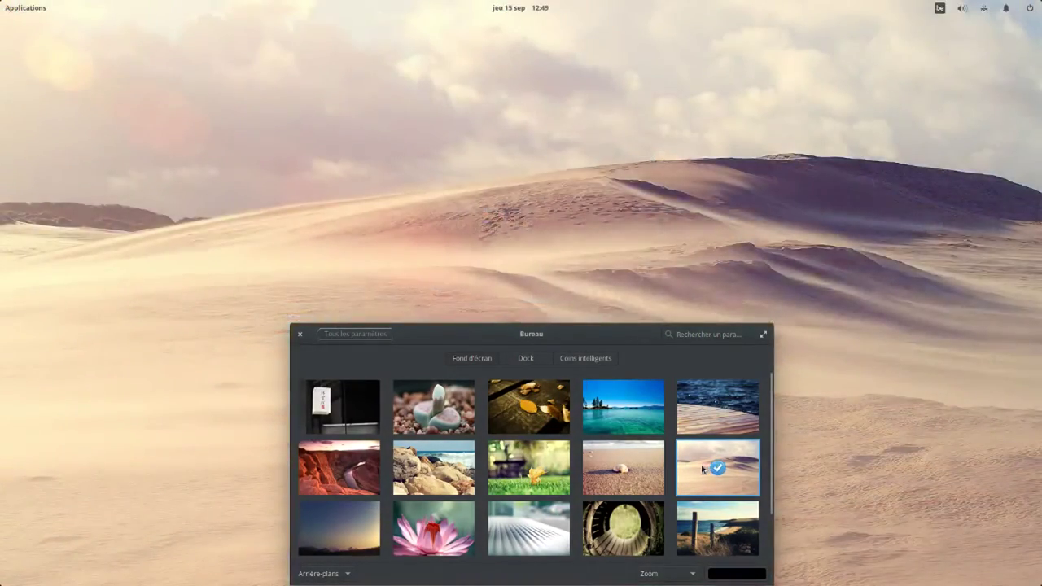
pyautogui.click(641, 465)
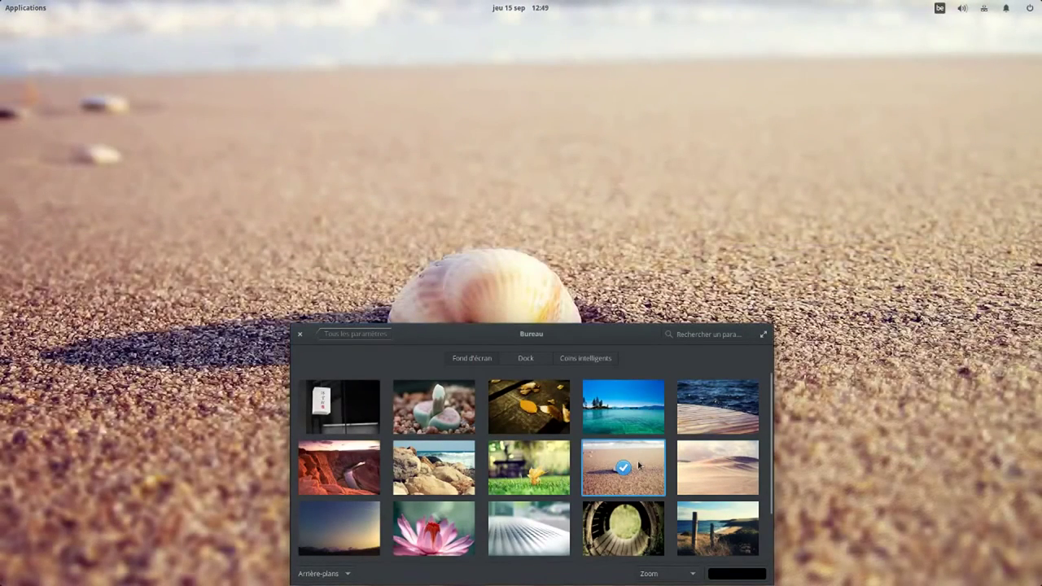
pyautogui.click(527, 470)
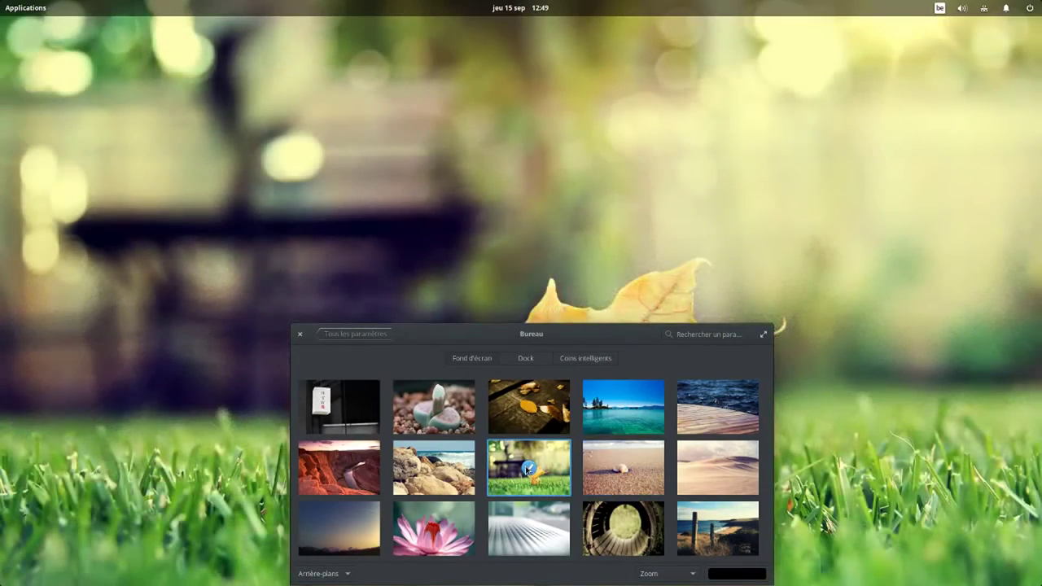
pyautogui.click(446, 464)
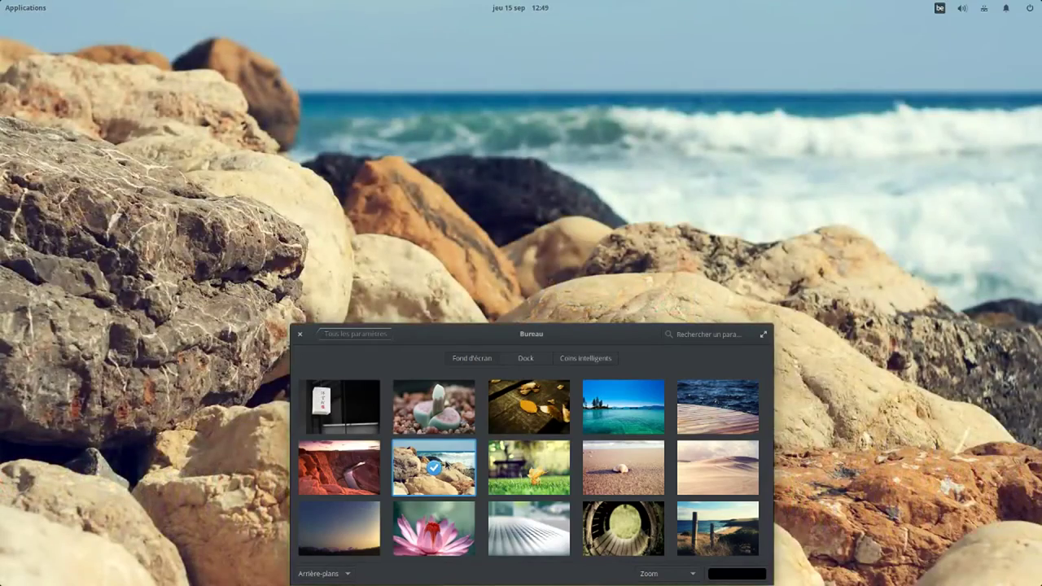
pyautogui.click(364, 469)
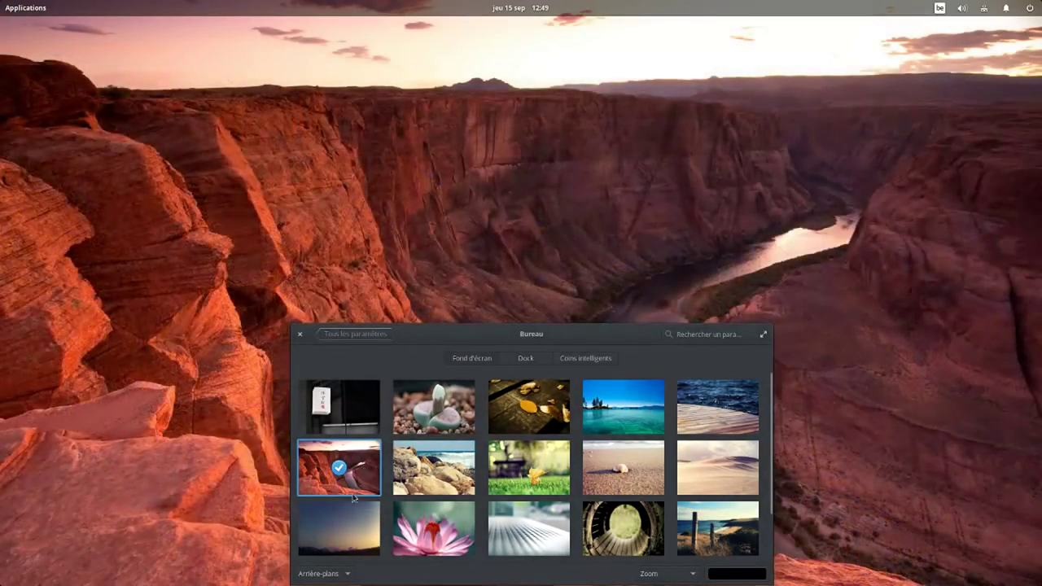
# Try the starry dusk, pink water lily, perforated metal, wooden tunnel and coastal fence wallpapers in turn
pyautogui.click(351, 514)
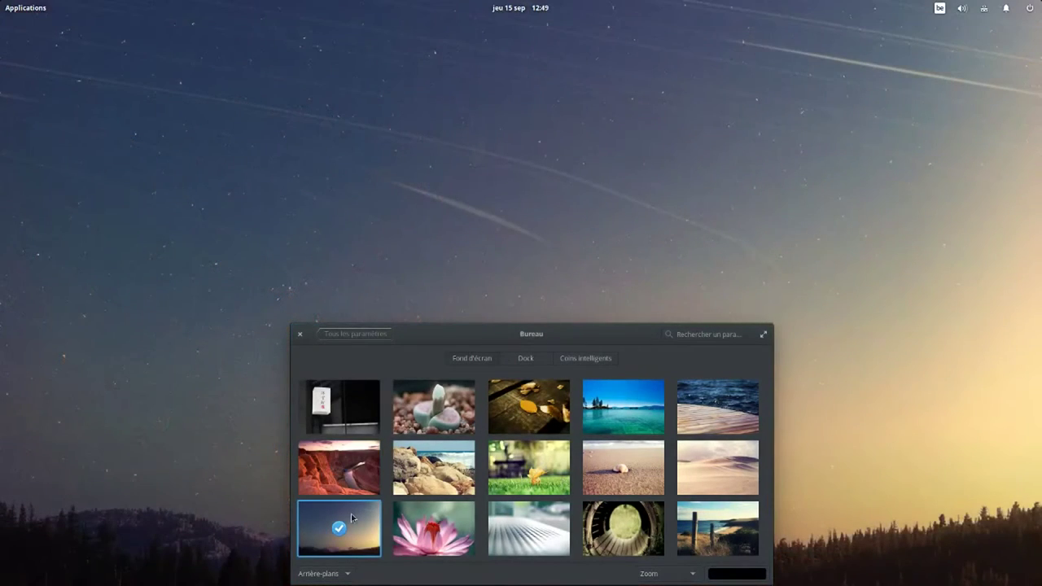
pyautogui.click(430, 529)
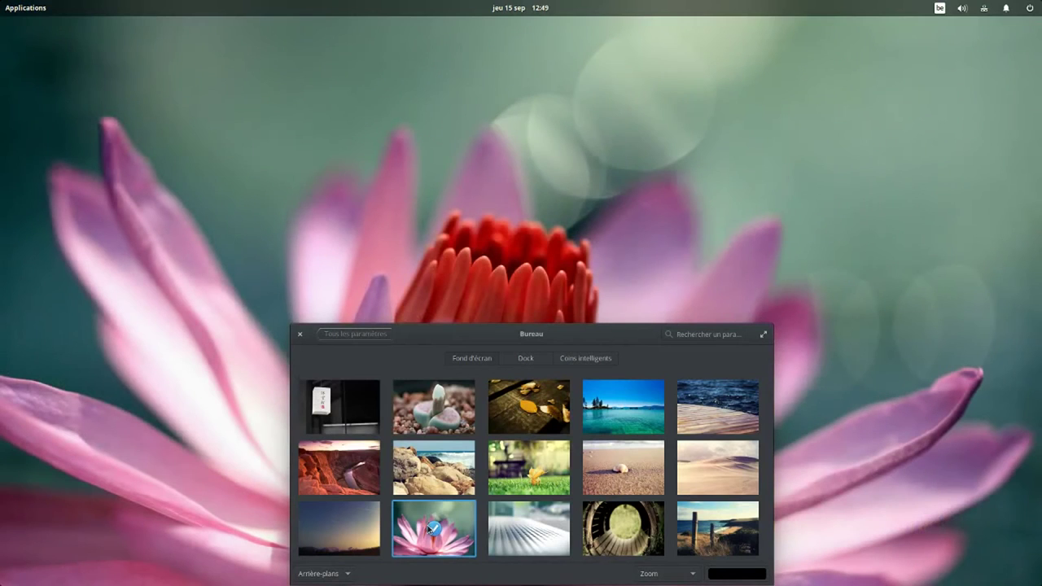
pyautogui.click(515, 518)
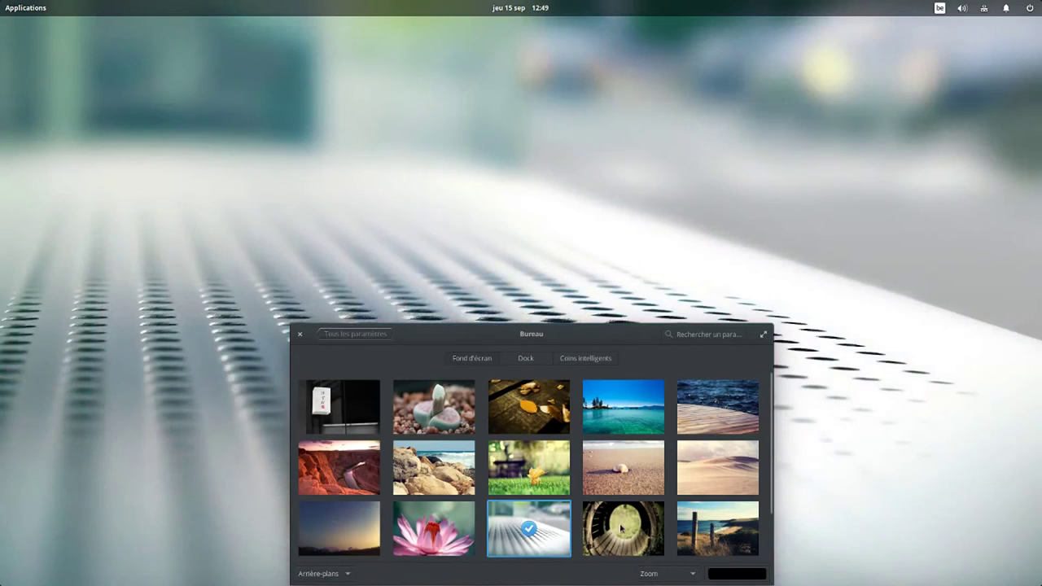
pyautogui.click(621, 529)
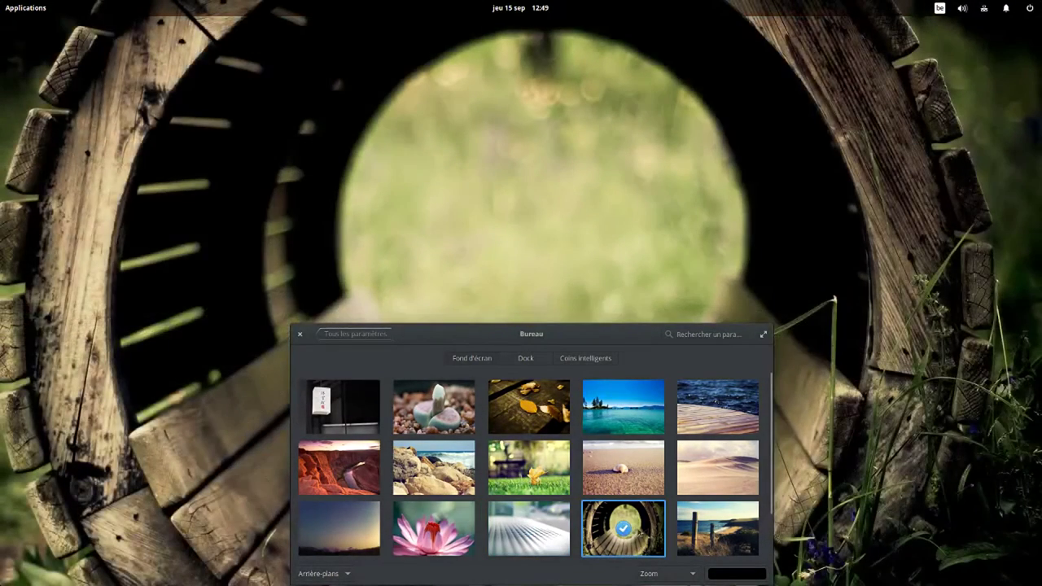
pyautogui.click(702, 535)
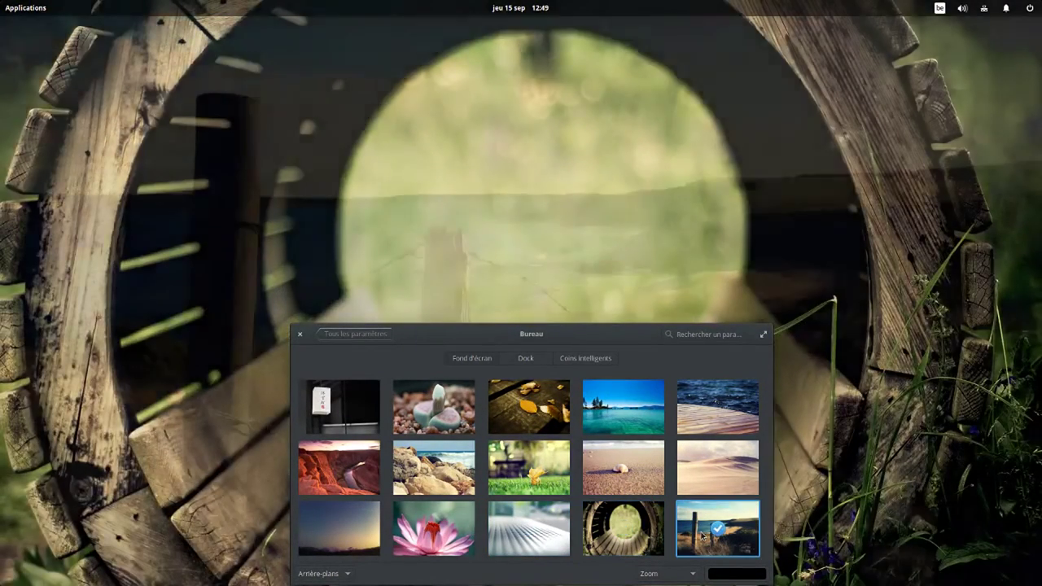
# Try the plain black, green branch, satellite coastline and cliff beach backgrounds from the last row
pyautogui.scroll(-2, 717, 532)
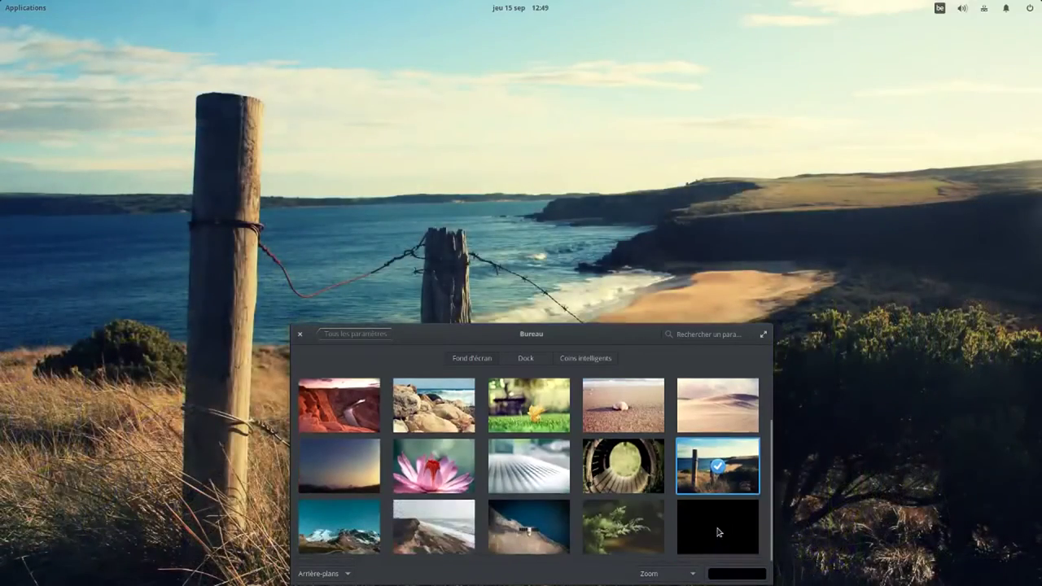
pyautogui.click(718, 532)
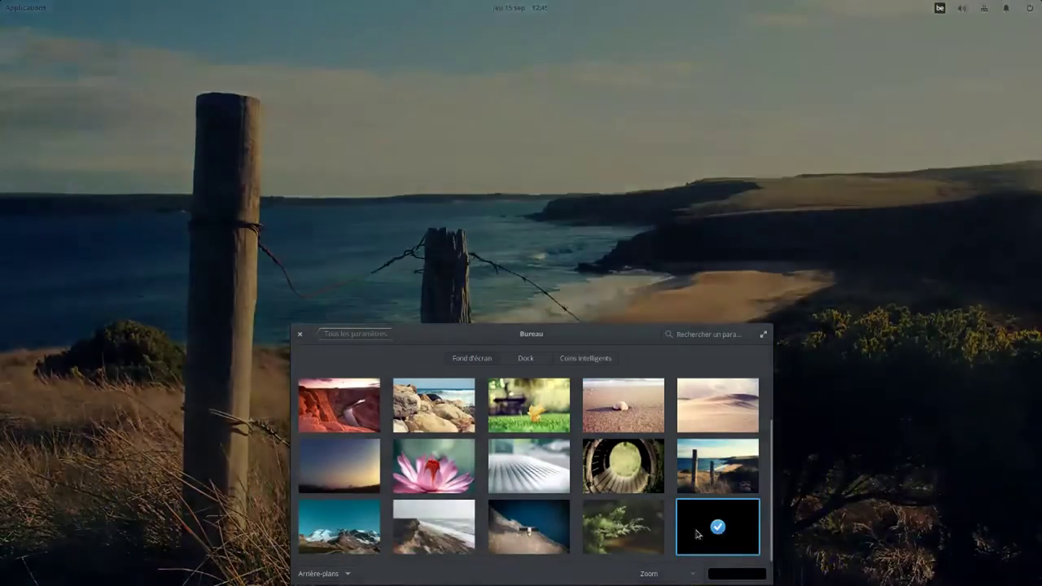
pyautogui.click(648, 530)
pyautogui.click(551, 529)
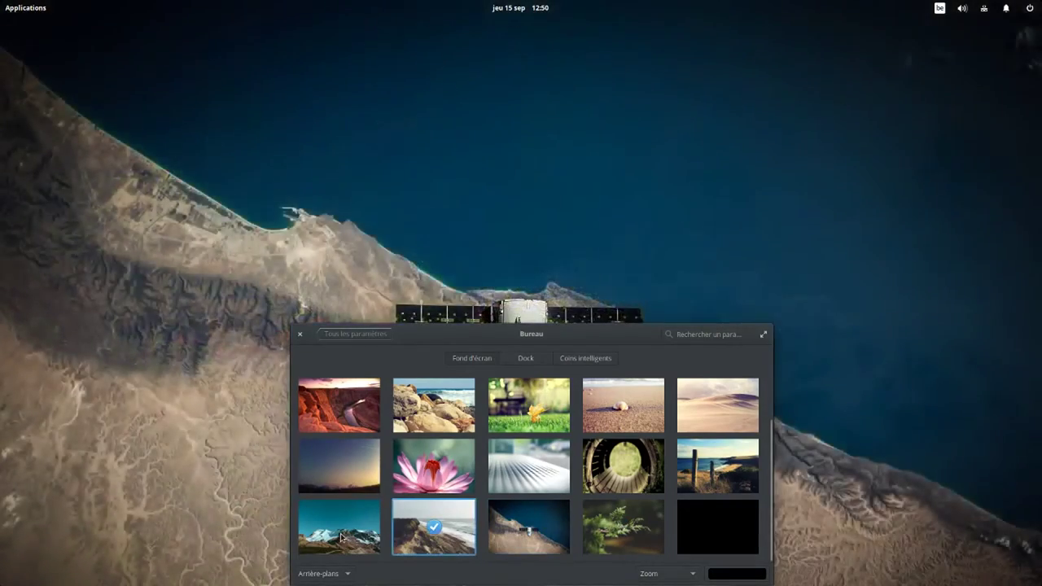
# Set the starry dusk sky as wallpaper and move the Bureau window to the upper-left corner of the desktop
pyautogui.click(336, 475)
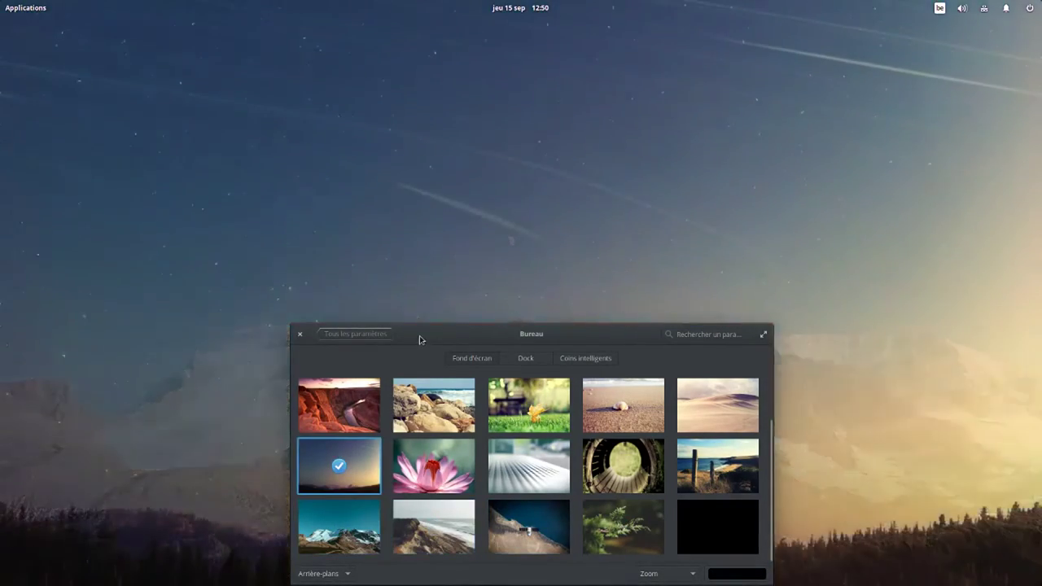
pyautogui.moveTo(419, 336); pyautogui.dragTo(134, 37)
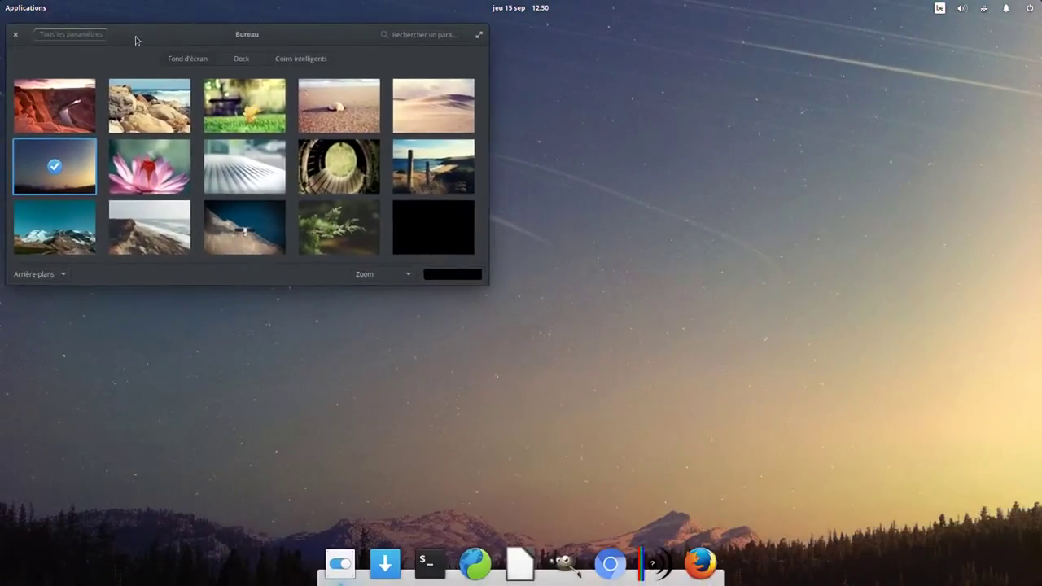
# Launch the terminal, the Epiphany-style globe web browser, GIMP and MediaInfo, leaving all of them open
pyautogui.click(434, 569)
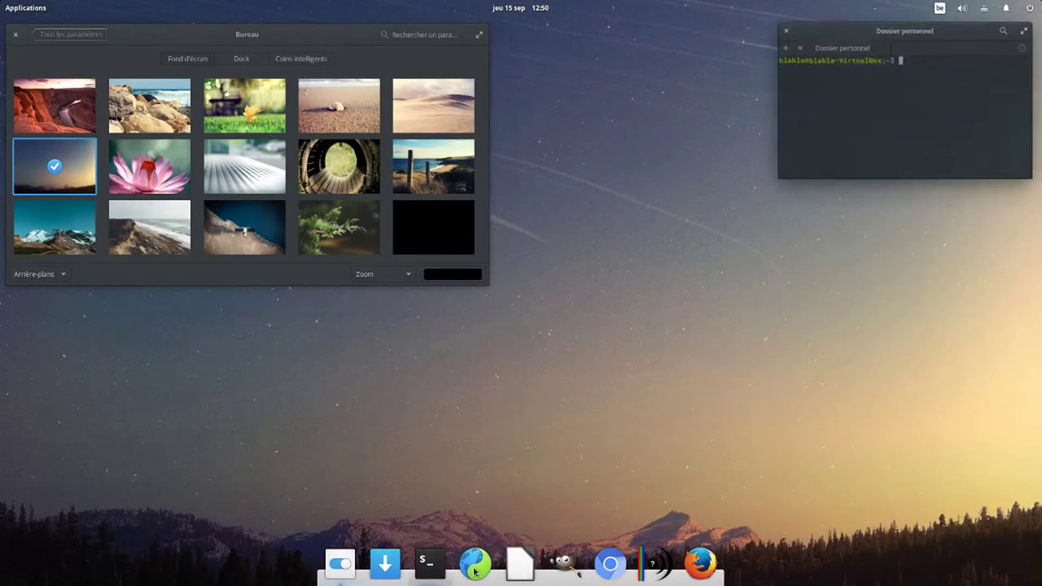
pyautogui.click(475, 570)
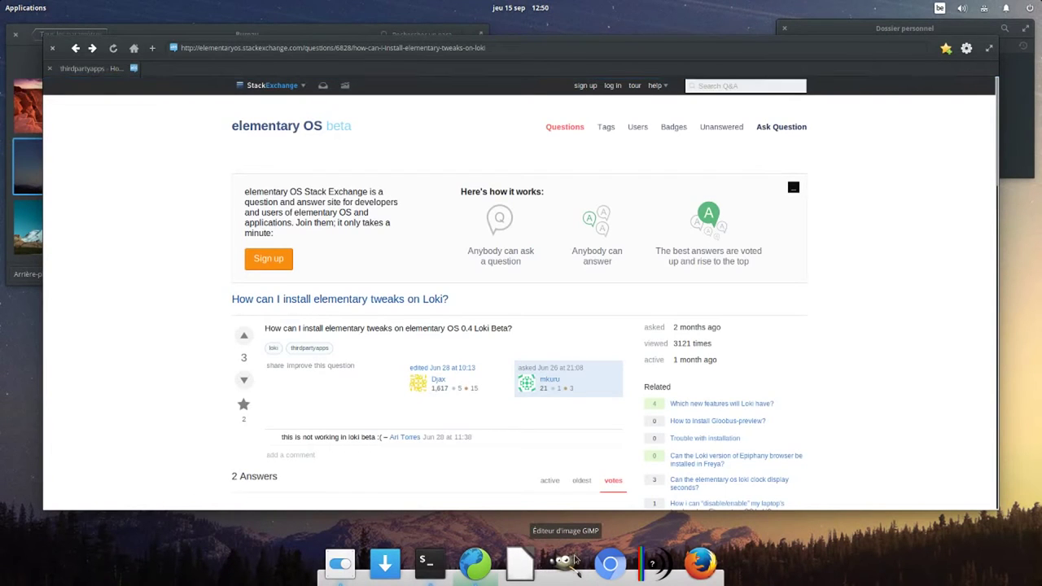
pyautogui.click(568, 563)
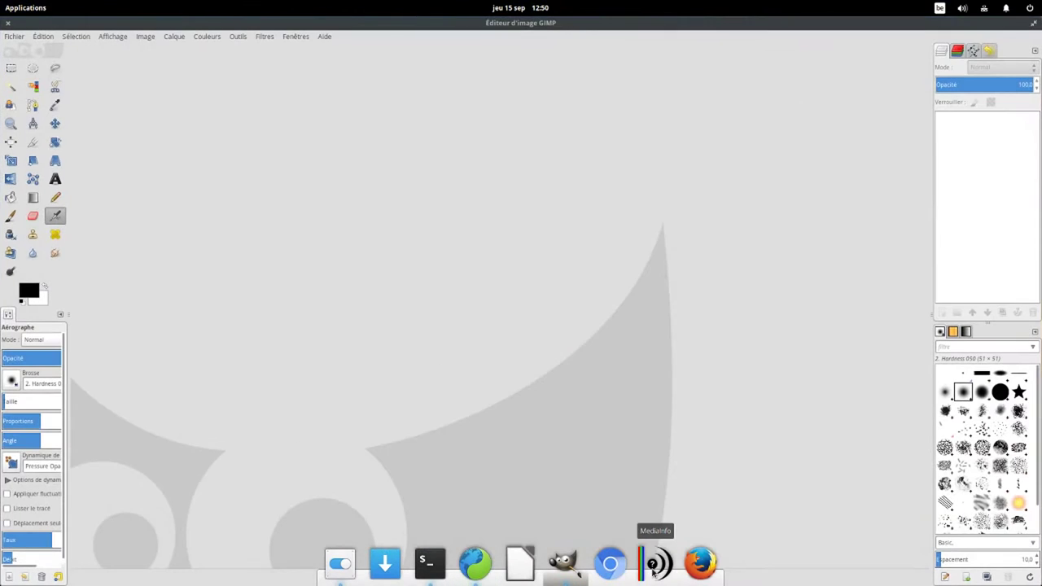
pyautogui.click(649, 570)
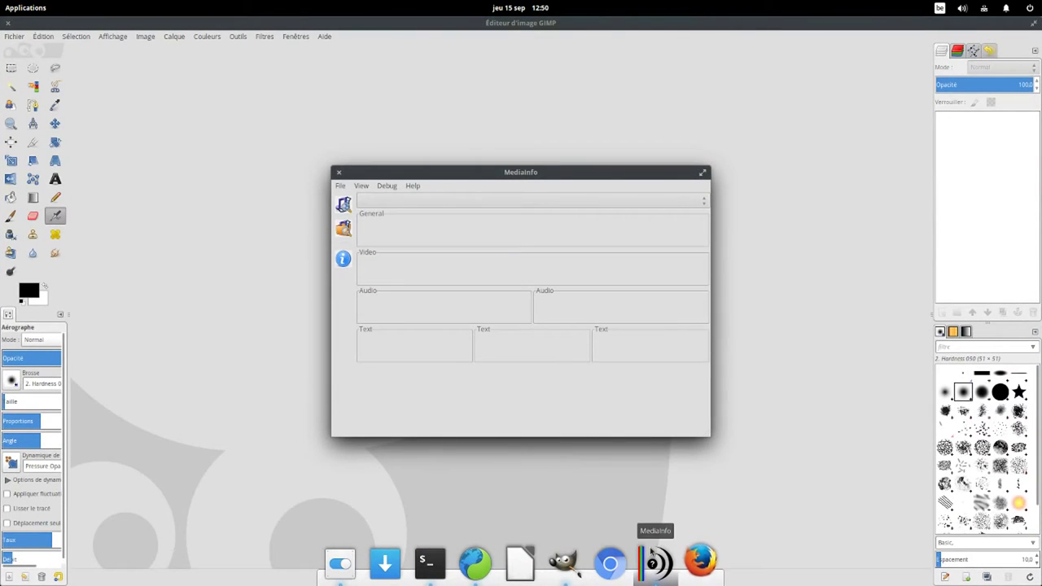
# Launch Chromium, Calculatrice, Scratch, Firefox and Calendrier, keeping the other applications open
pyautogui.click(33, 9)
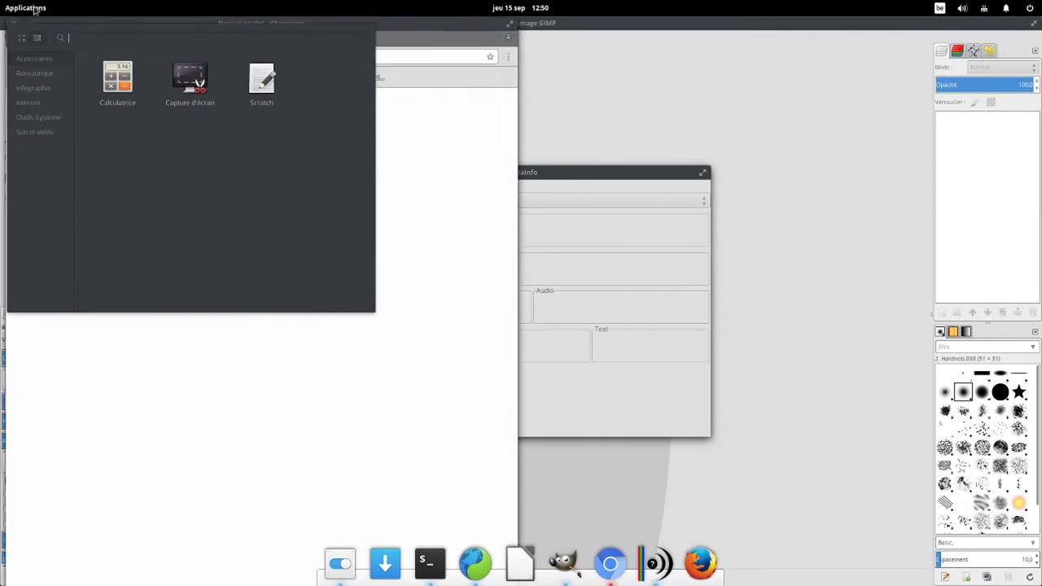
pyautogui.click(109, 76)
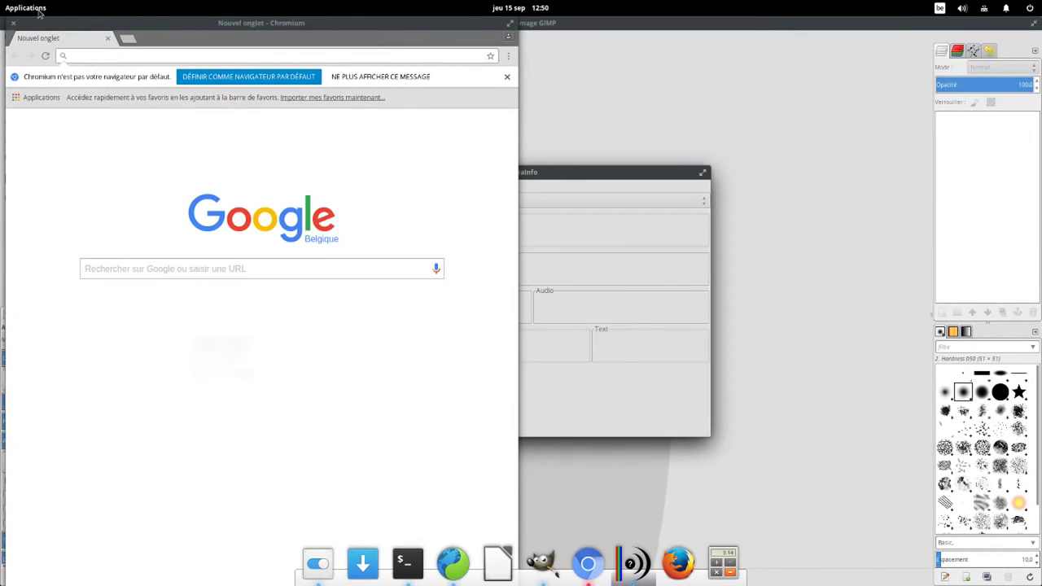
pyautogui.click(38, 11)
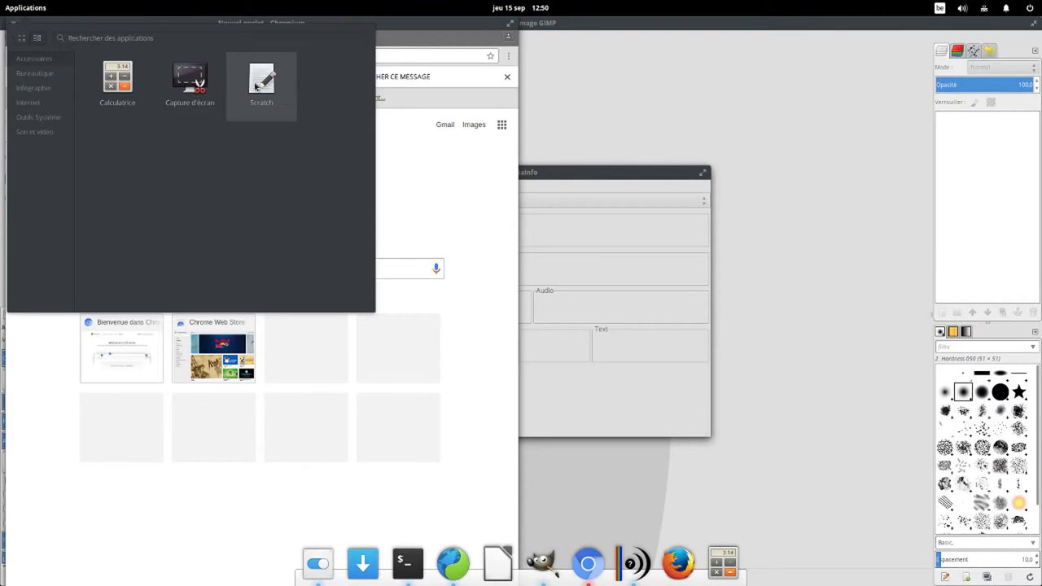
pyautogui.click(35, 9)
pyautogui.click(34, 76)
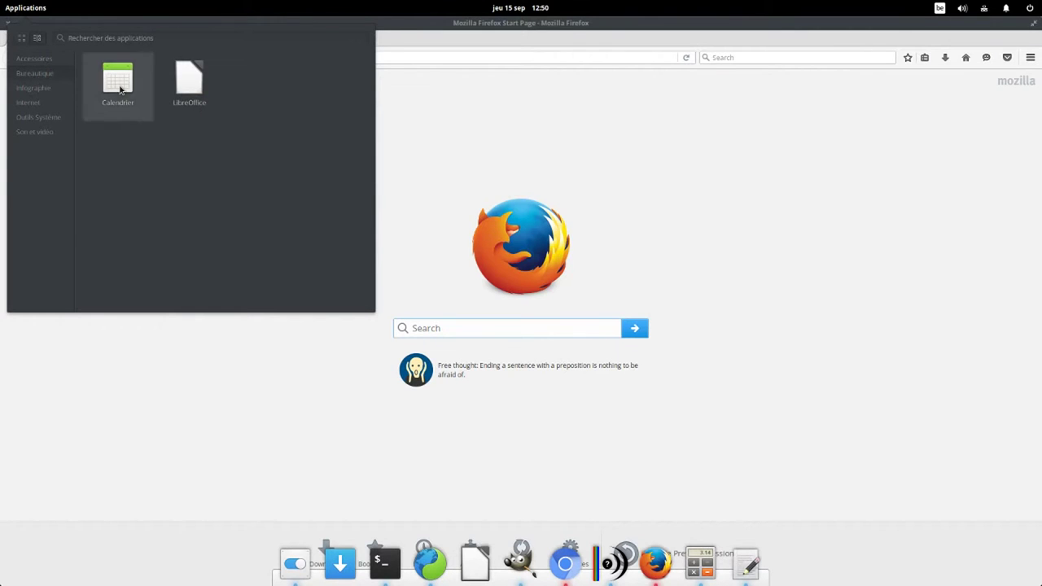
pyautogui.click(118, 81)
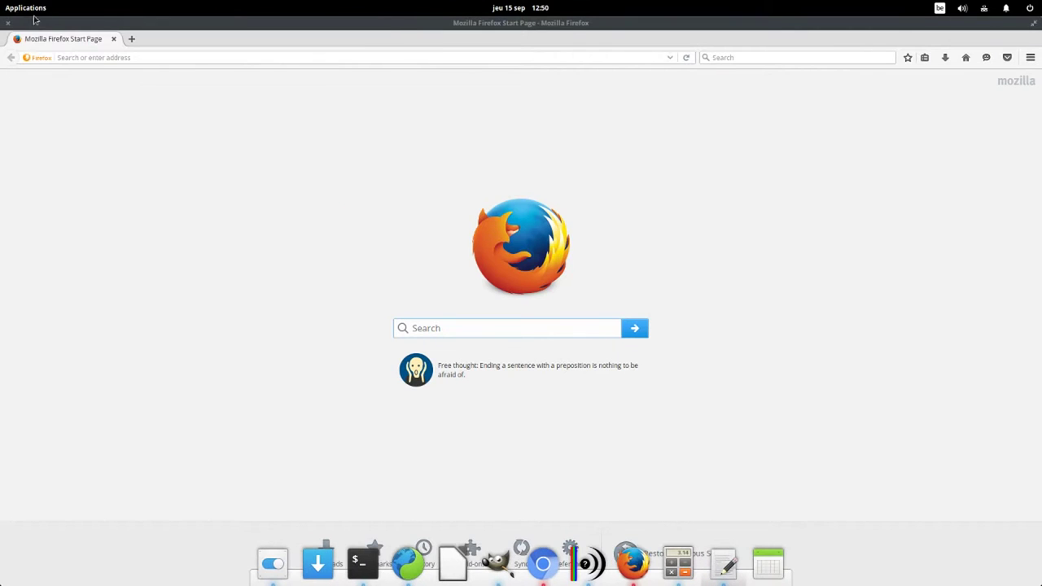
# Launch the Simple Scan scanning tool and Photos from the Infographie category, keeping the other applications open
pyautogui.click(30, 10)
pyautogui.click(37, 88)
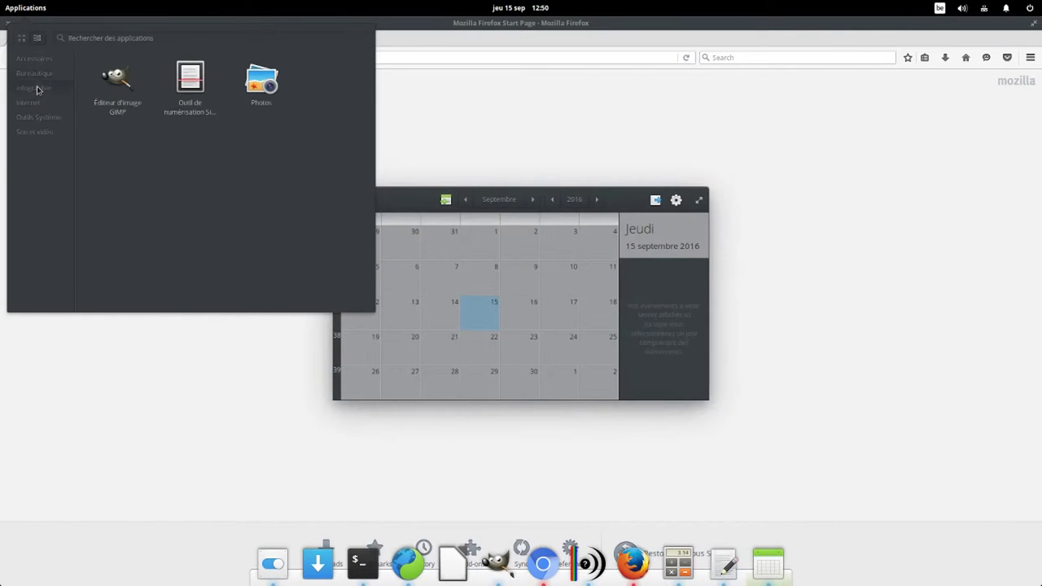
pyautogui.click(192, 83)
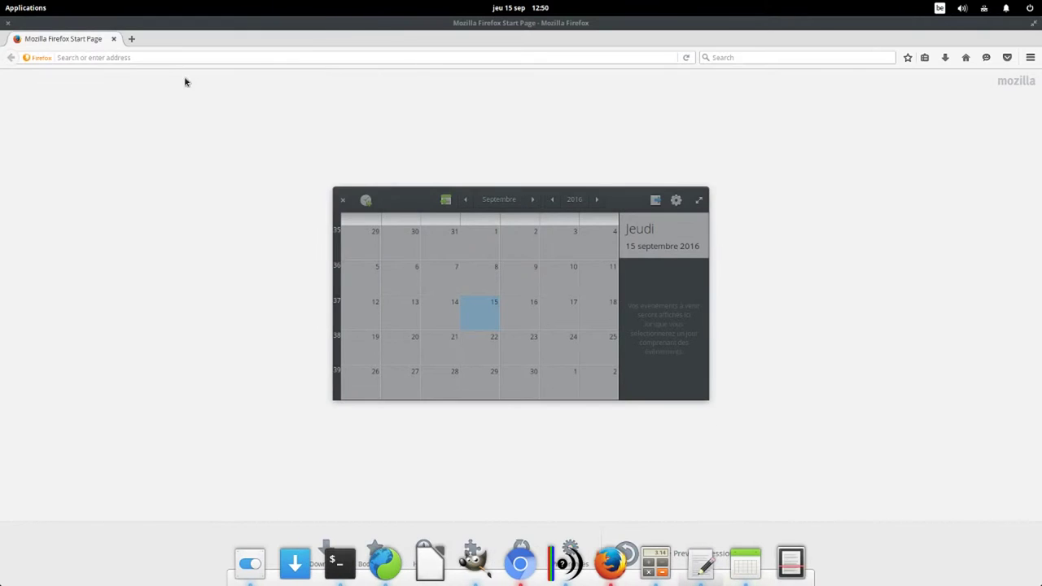
pyautogui.click(31, 10)
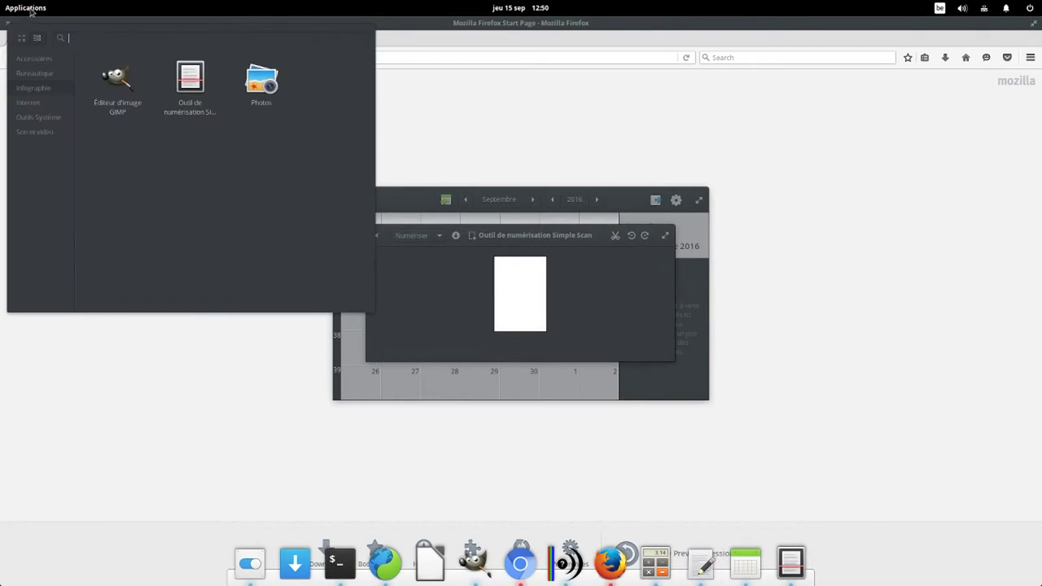
pyautogui.click(261, 90)
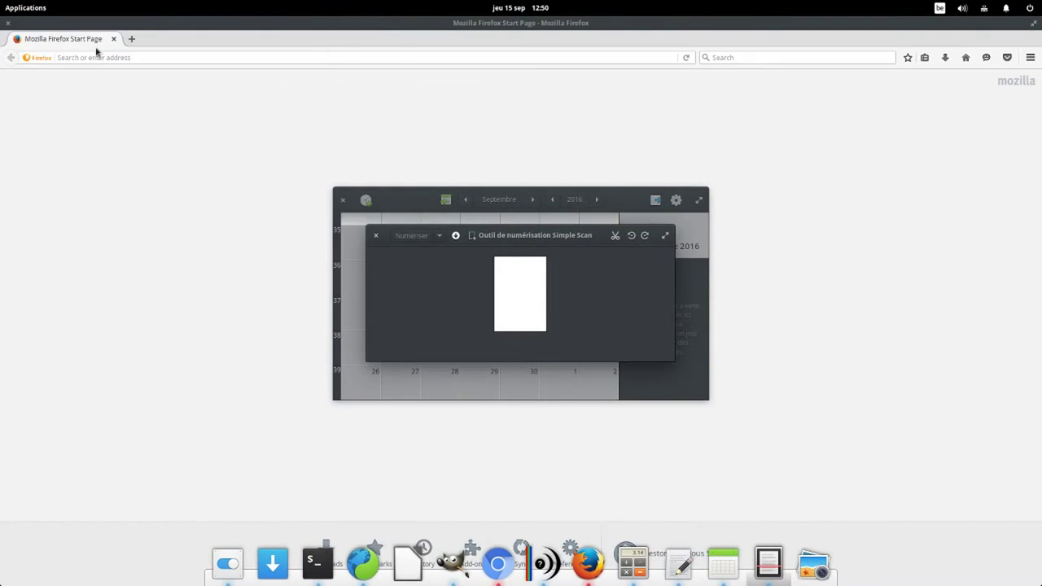
# Launch Camera, a second MediaInfo window, Musique and Vidéos from the Son et vidéo category
pyautogui.click(24, 10)
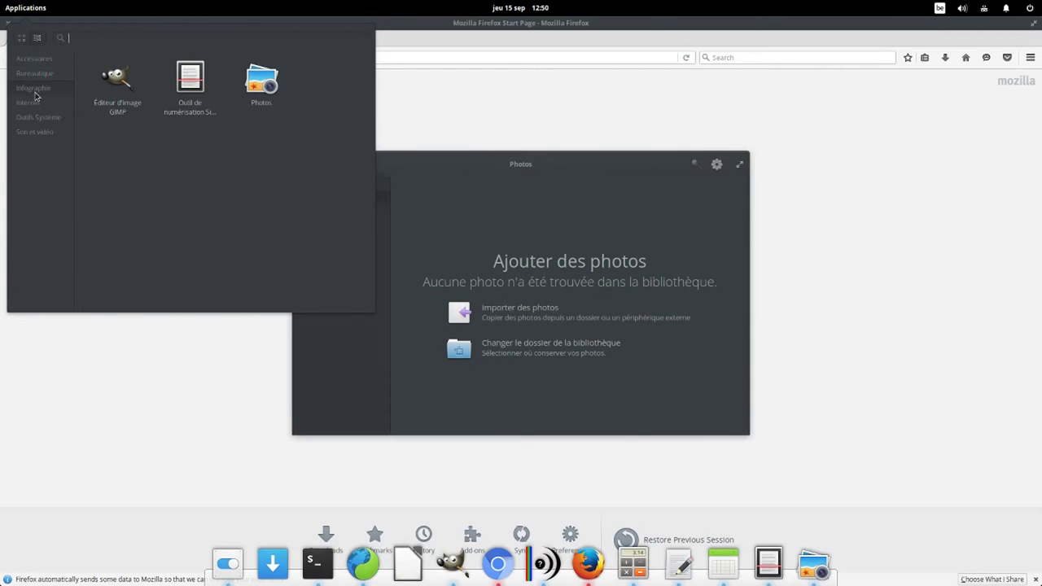
pyautogui.click(35, 132)
pyautogui.click(118, 78)
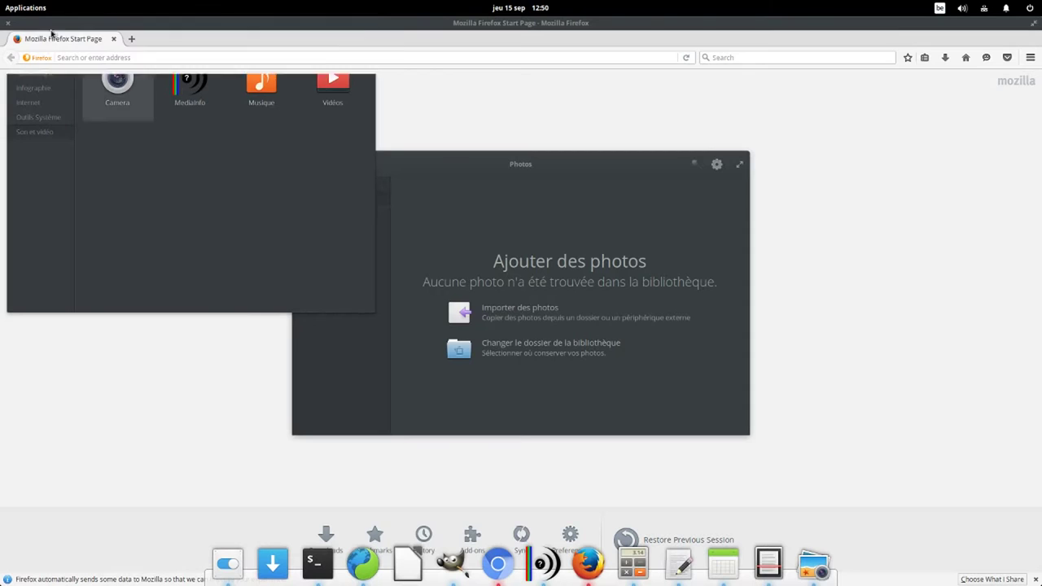
pyautogui.click(25, 8)
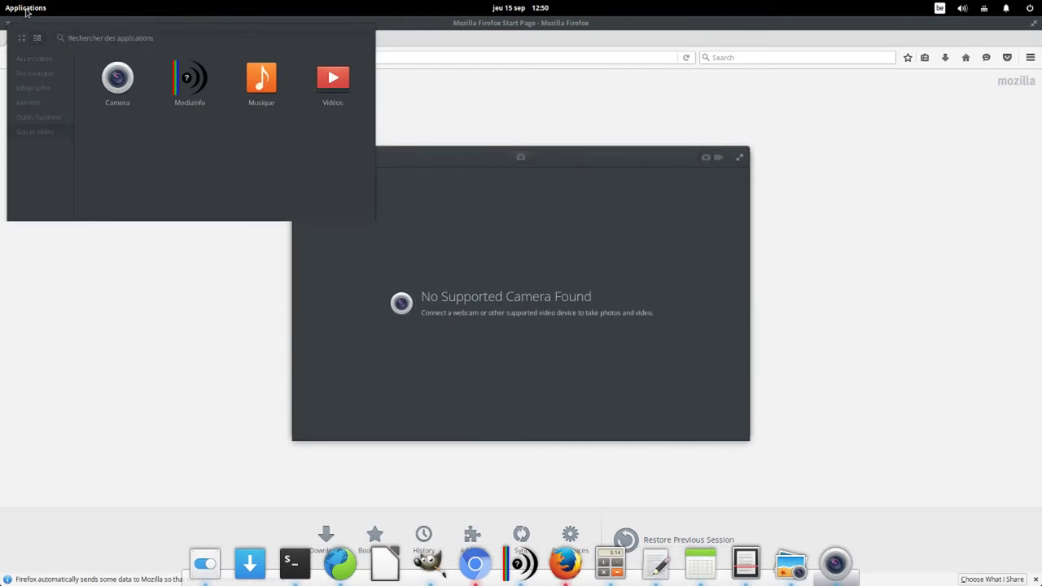
pyautogui.click(187, 81)
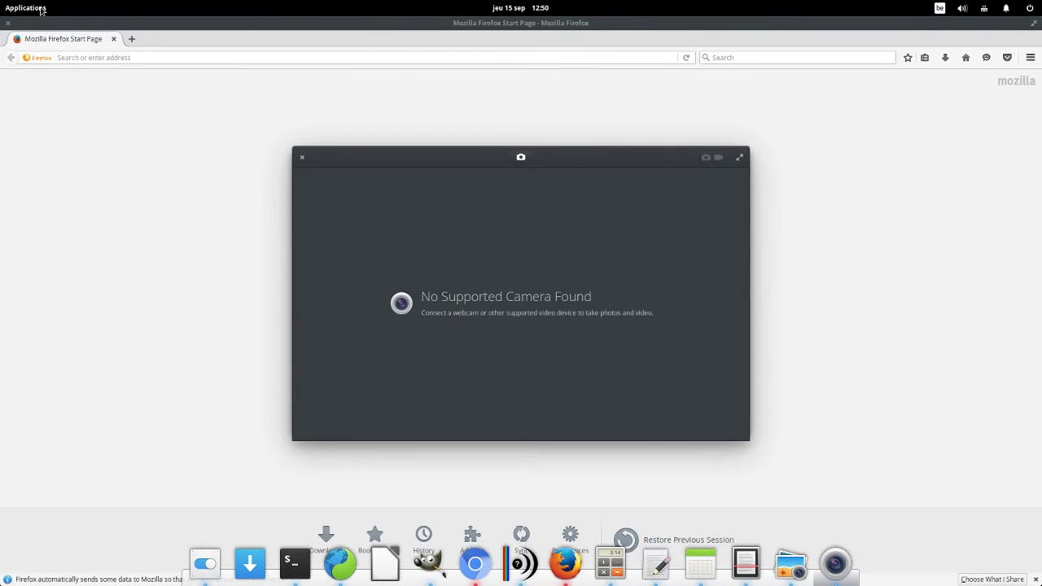
pyautogui.click(40, 9)
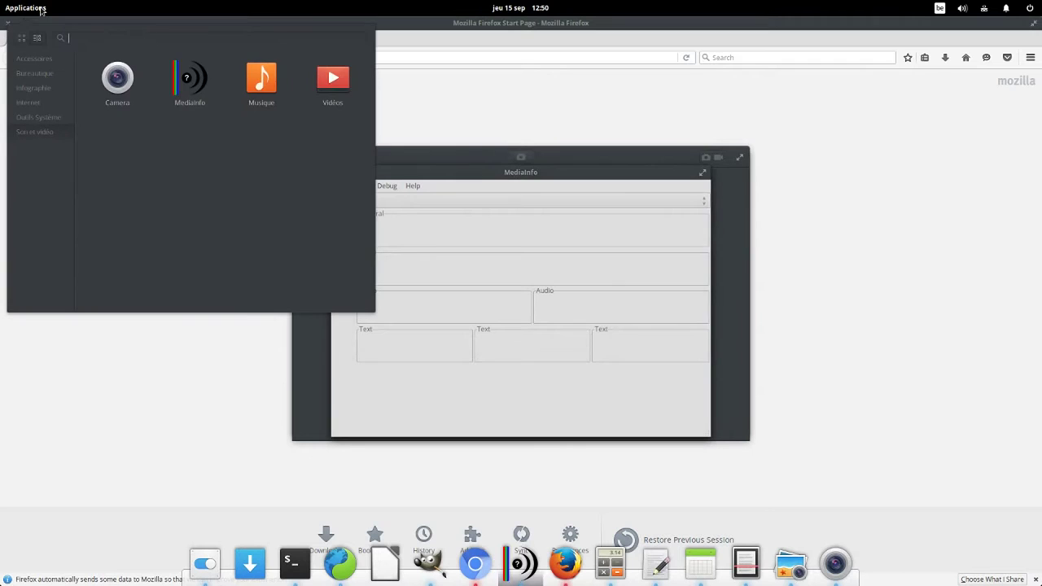
pyautogui.click(254, 81)
pyautogui.click(31, 10)
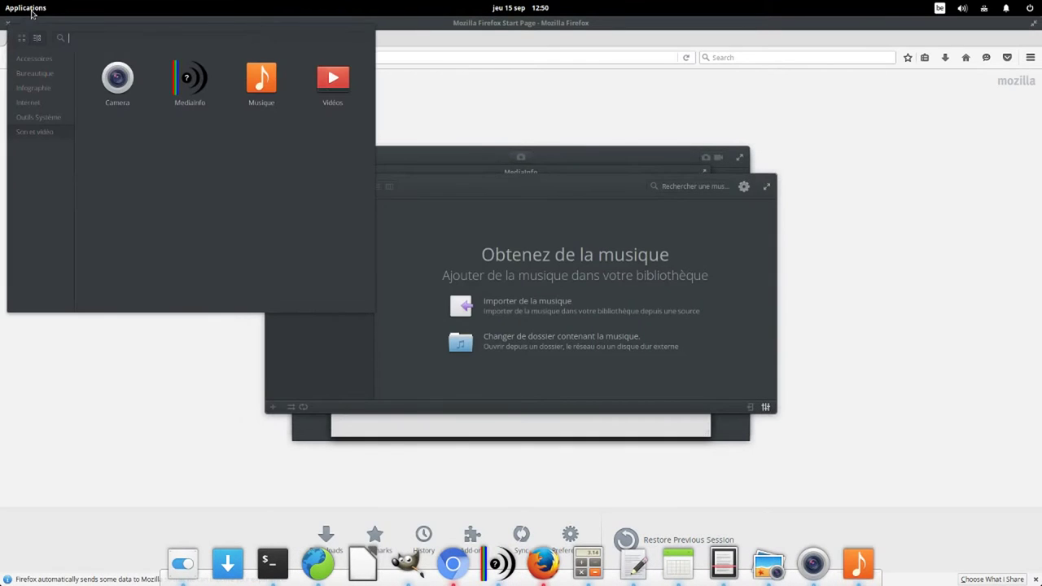
pyautogui.click(334, 88)
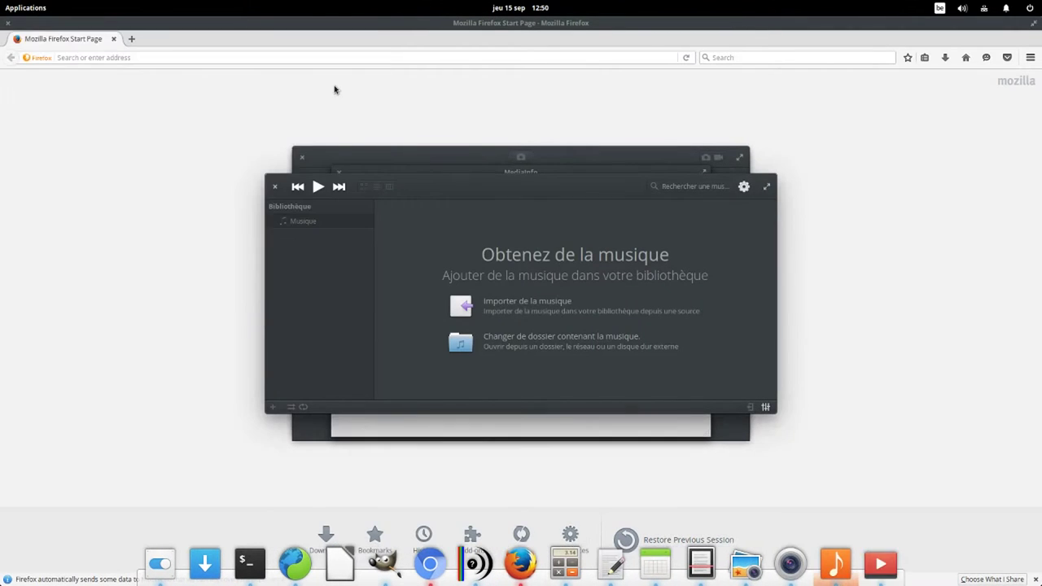
# Run htop in the terminal and maximize its window
pyautogui.click(253, 561)
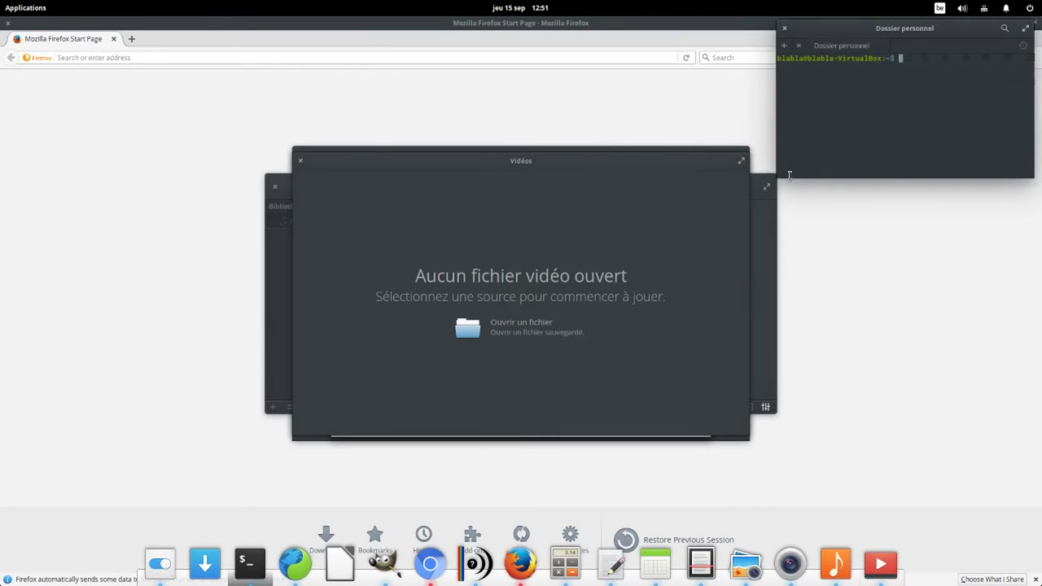
pyautogui.write('htop')
pyautogui.press('Return')
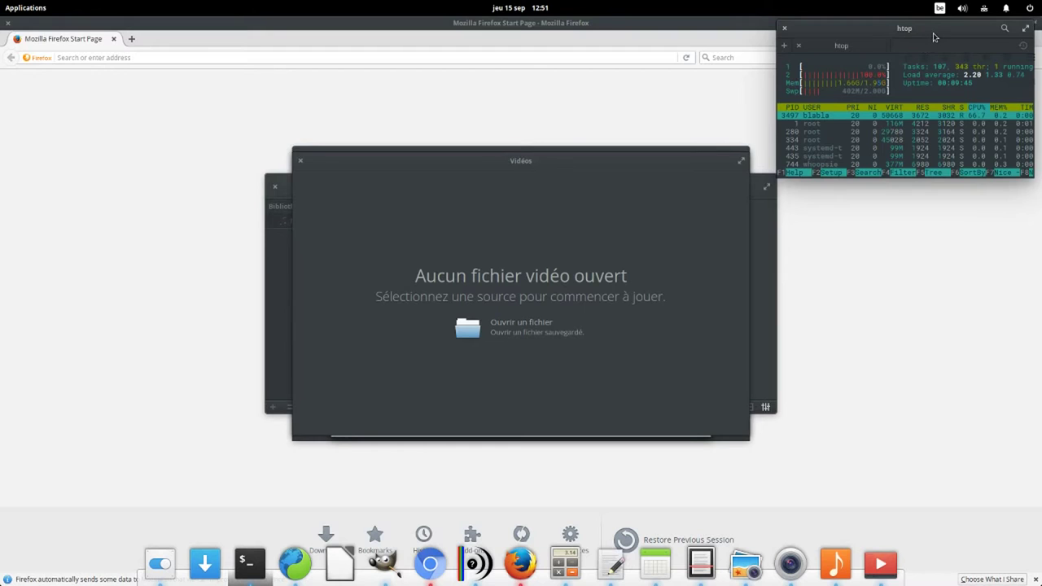
pyautogui.doubleClick(935, 36)
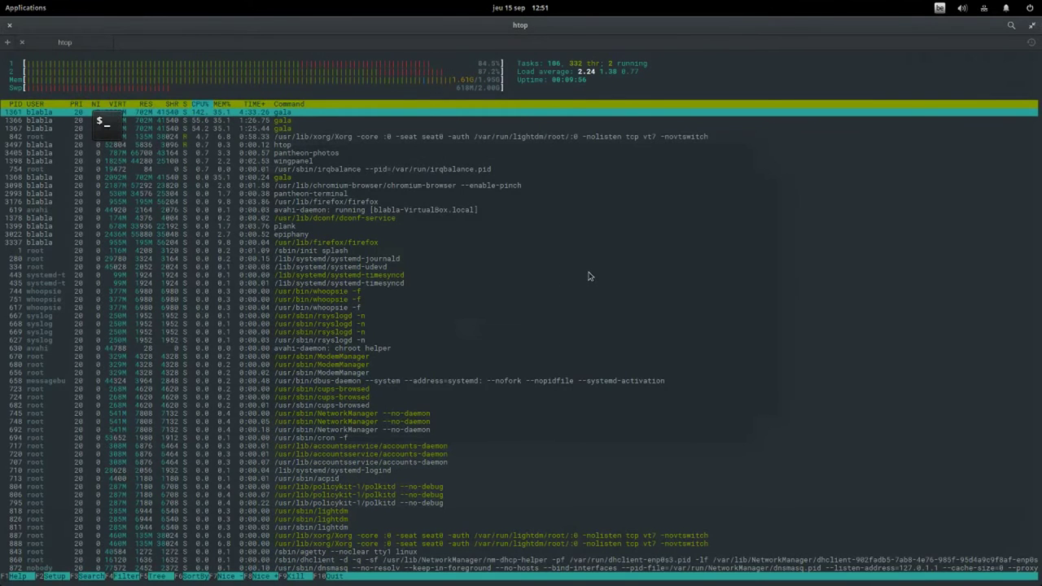
# Bring MediaInfo, Scratch, Calendrier and Simple Scan to the front in turn through the overview of all open windows
pyautogui.press('super+a')
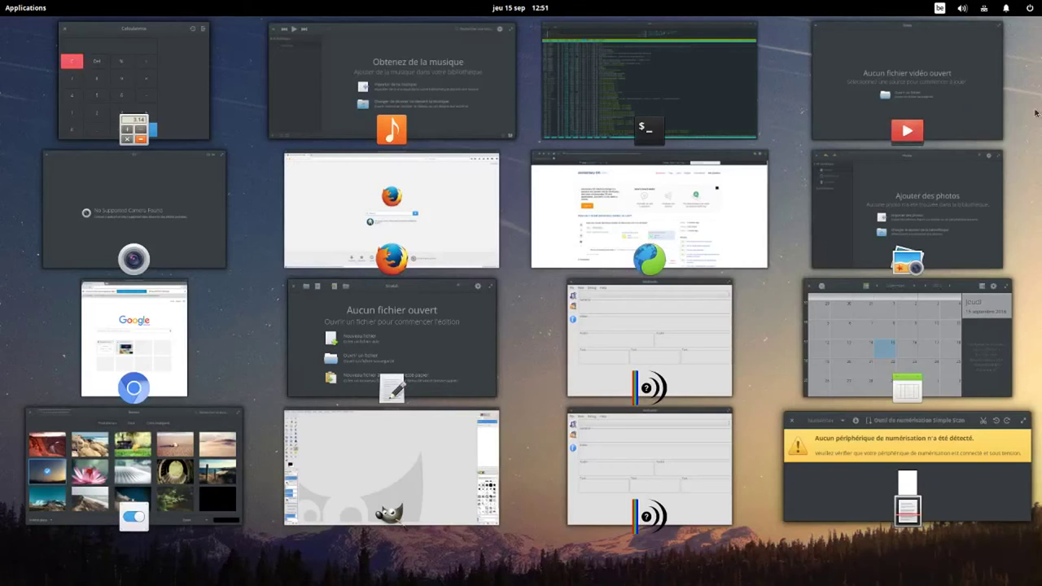
pyautogui.click(574, 352)
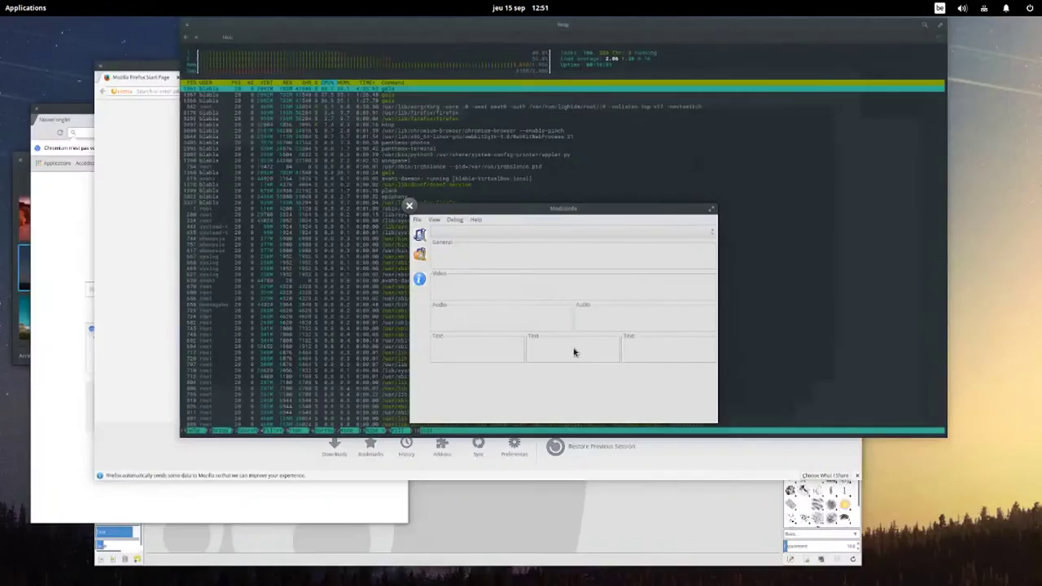
pyautogui.moveTo(2, 4)
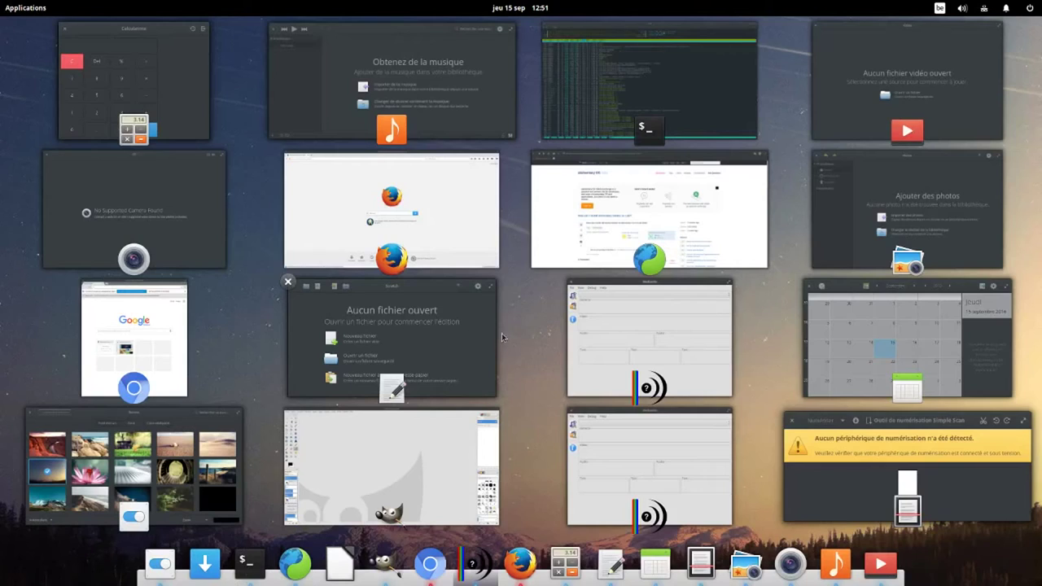
pyautogui.click(473, 337)
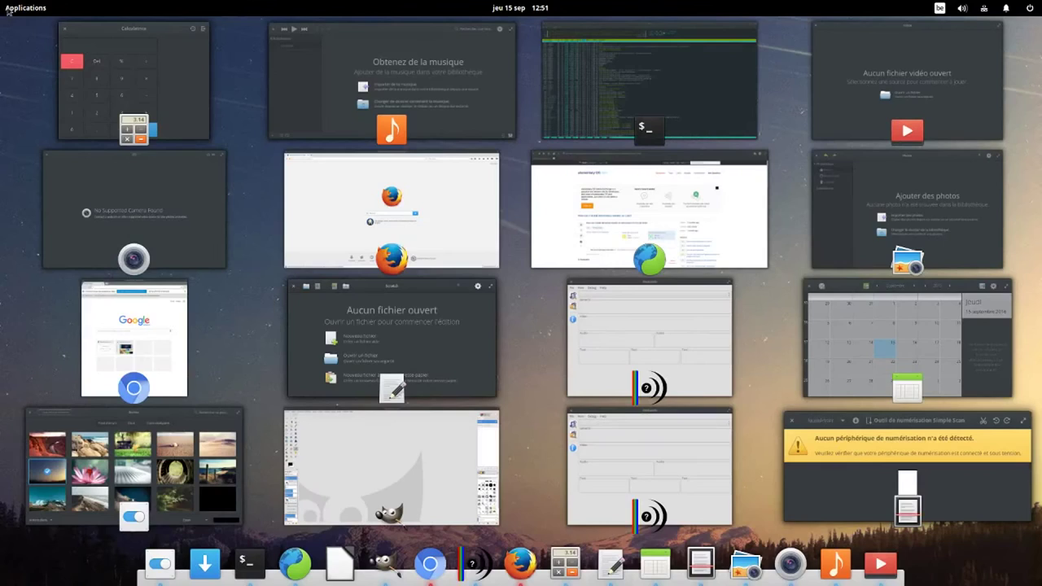
pyautogui.click(875, 370)
pyautogui.moveTo(2, 4)
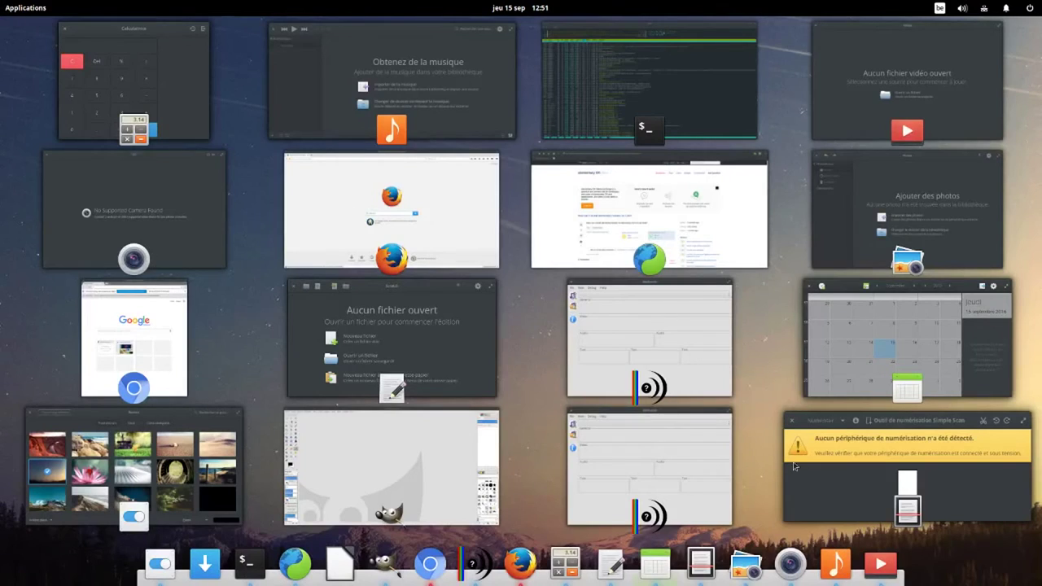
pyautogui.click(834, 480)
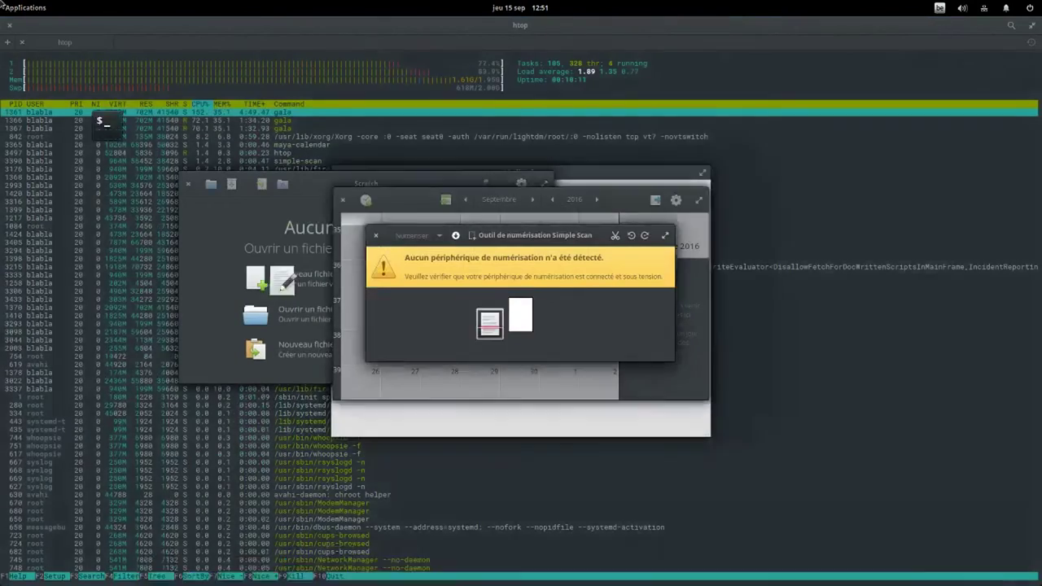
# Bring the Bureau wallpaper settings, Firefox and Camera to the front in turn through the window overview
pyautogui.moveTo(2, 5)
pyautogui.click(233, 456)
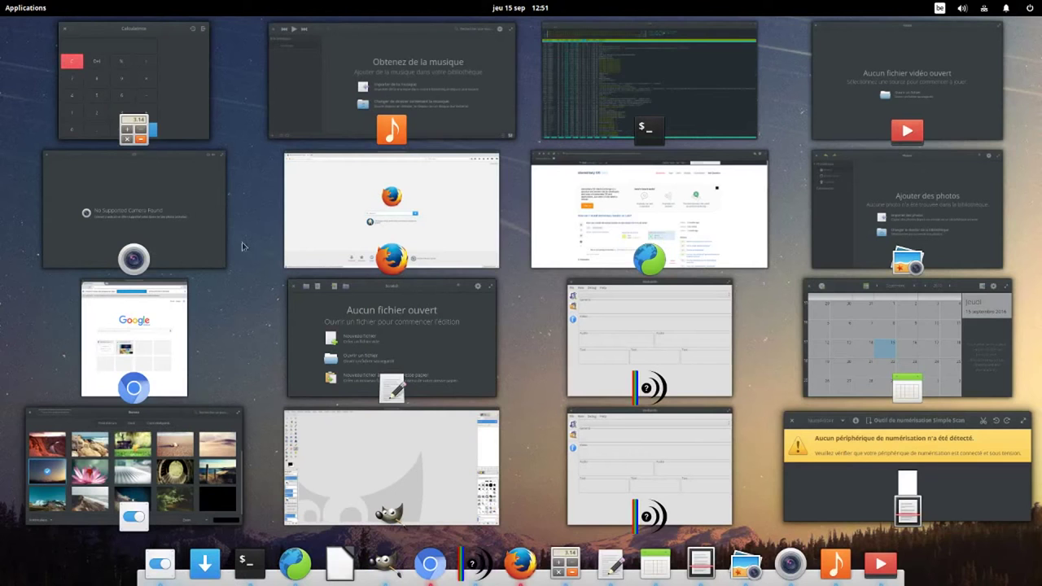
pyautogui.click(449, 237)
pyautogui.moveTo(4, 5)
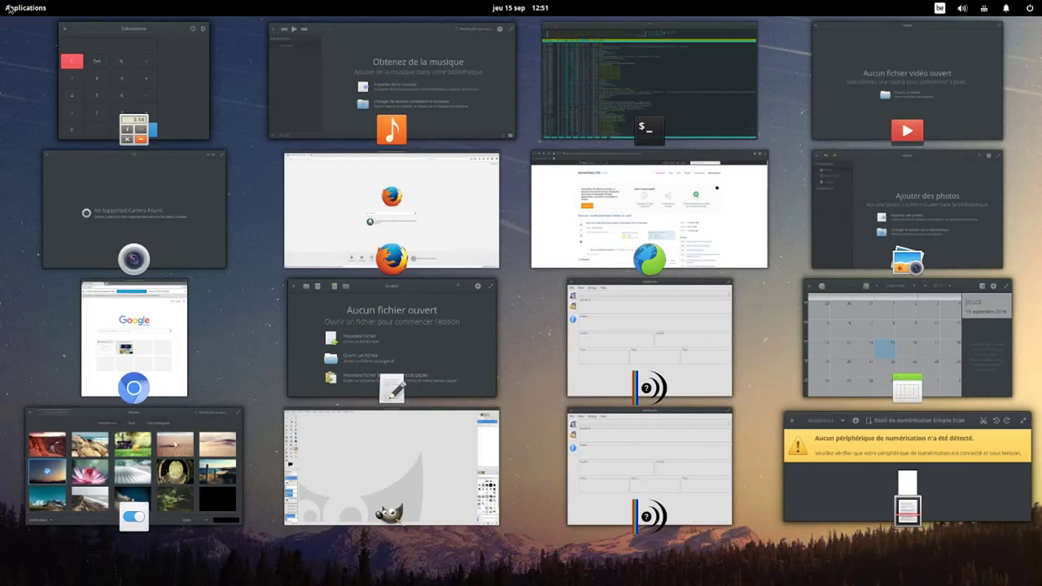
pyautogui.click(193, 203)
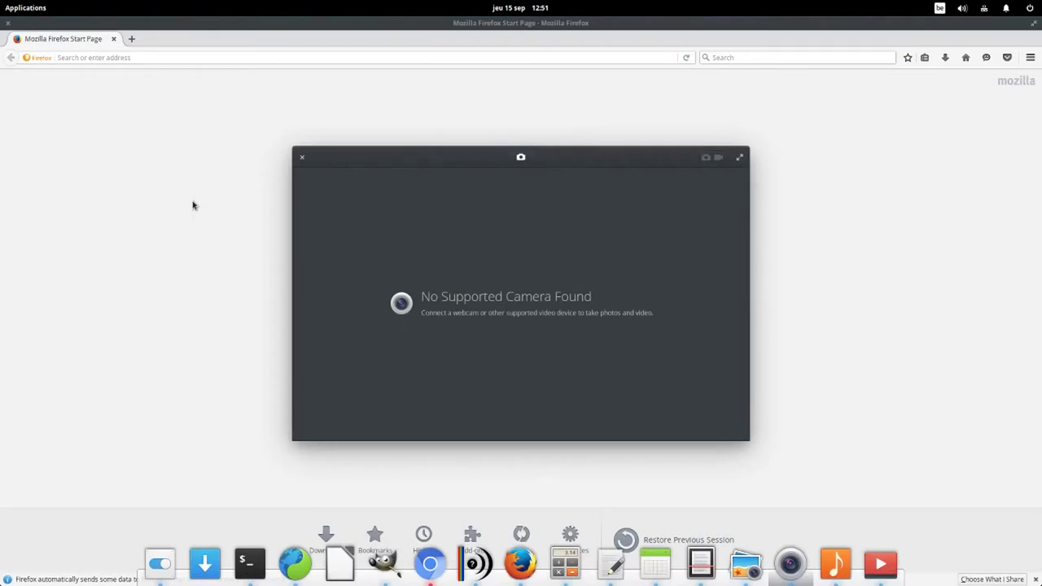
# In the multitasking view, move Scratch and one MediaInfo window to a second workspace, and the other MediaInfo and Bureau settings to a third
pyautogui.press('super+s')
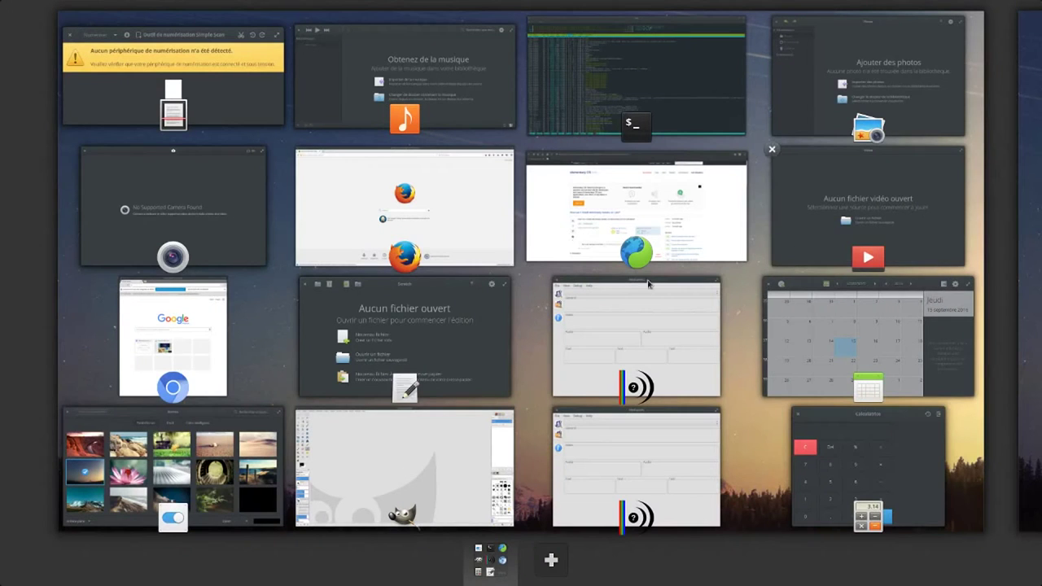
pyautogui.moveTo(484, 326); pyautogui.dragTo(551, 565)
pyautogui.moveTo(622, 355); pyautogui.dragTo(540, 552)
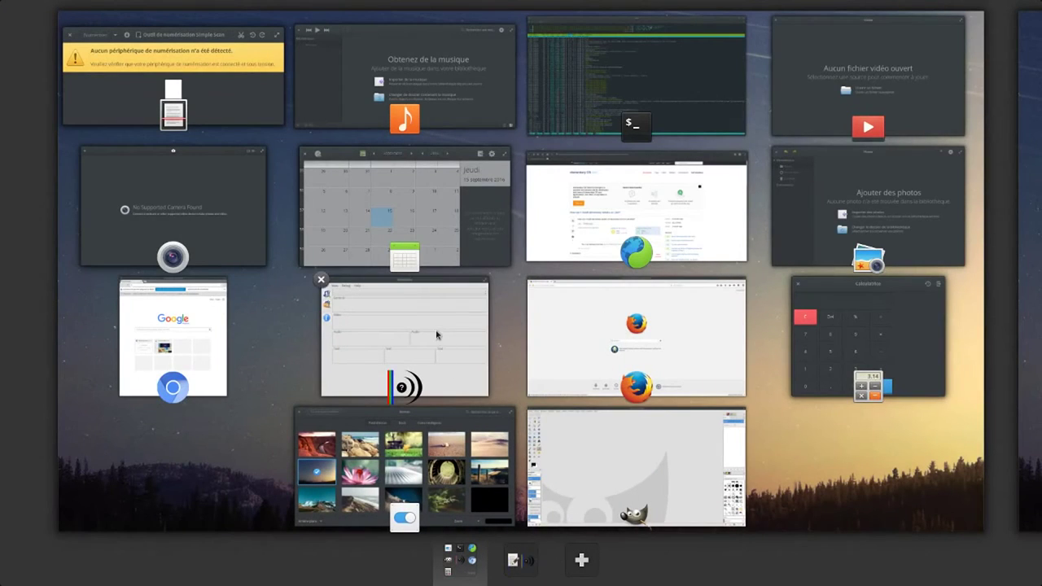
pyautogui.moveTo(436, 335); pyautogui.dragTo(581, 561)
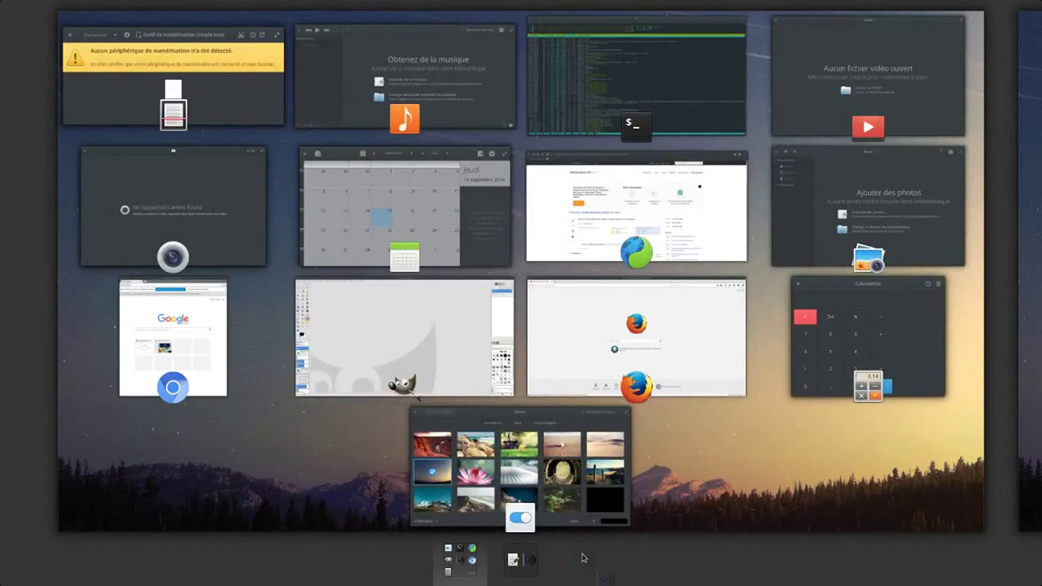
pyautogui.click(583, 559)
pyautogui.press('super+Down')
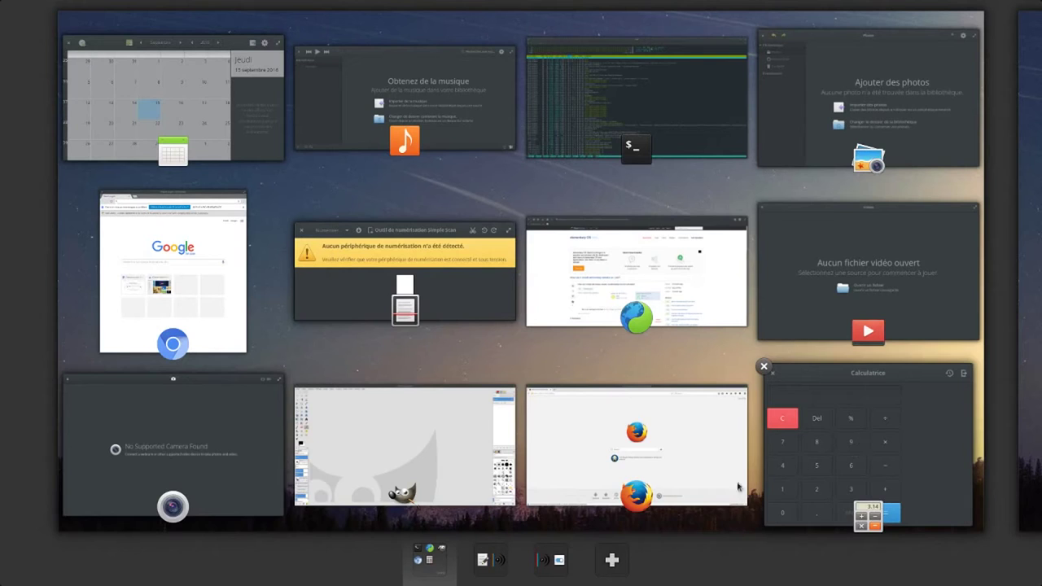
# Move Calculatrice to a new fourth workspace and add the globe-icon web browser to it
pyautogui.moveTo(737, 487); pyautogui.dragTo(611, 562)
pyautogui.press('super+Down')
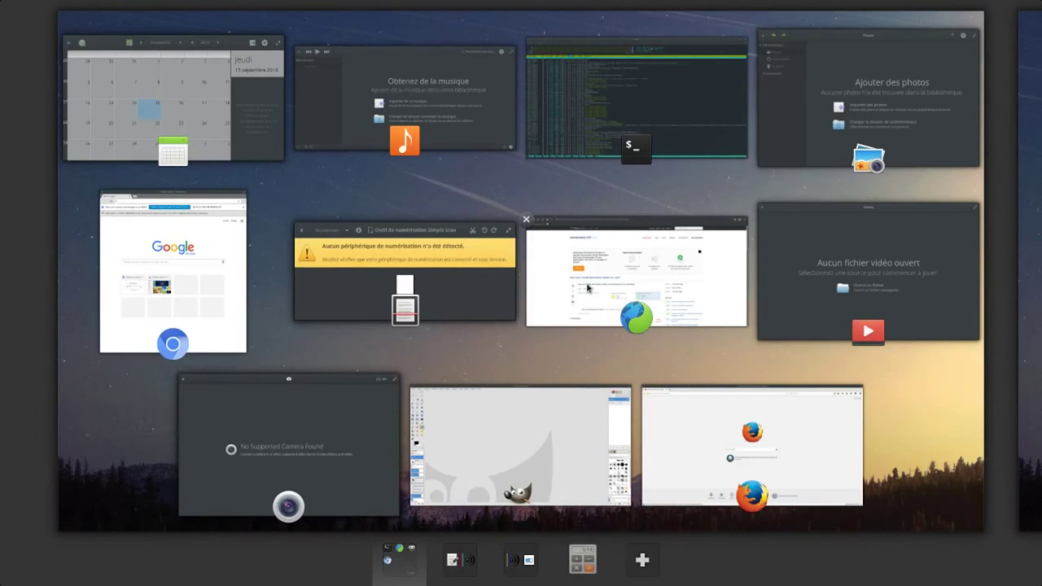
pyautogui.moveTo(588, 287); pyautogui.dragTo(582, 560)
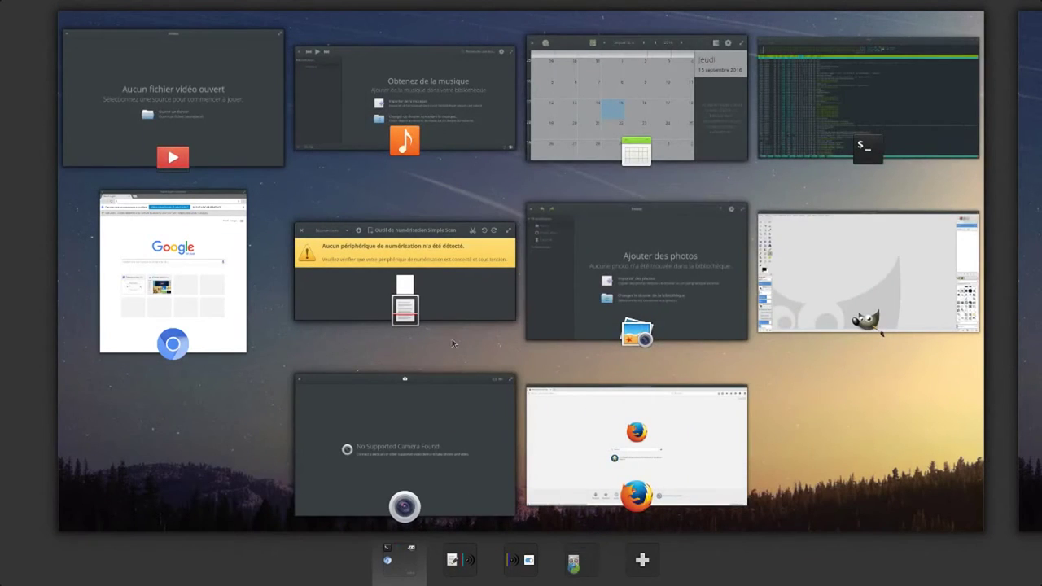
# Group Simple Scan with Camera on a fifth workspace, and Vidéos with Firefox on a sixth
pyautogui.moveTo(444, 284); pyautogui.dragTo(636, 557)
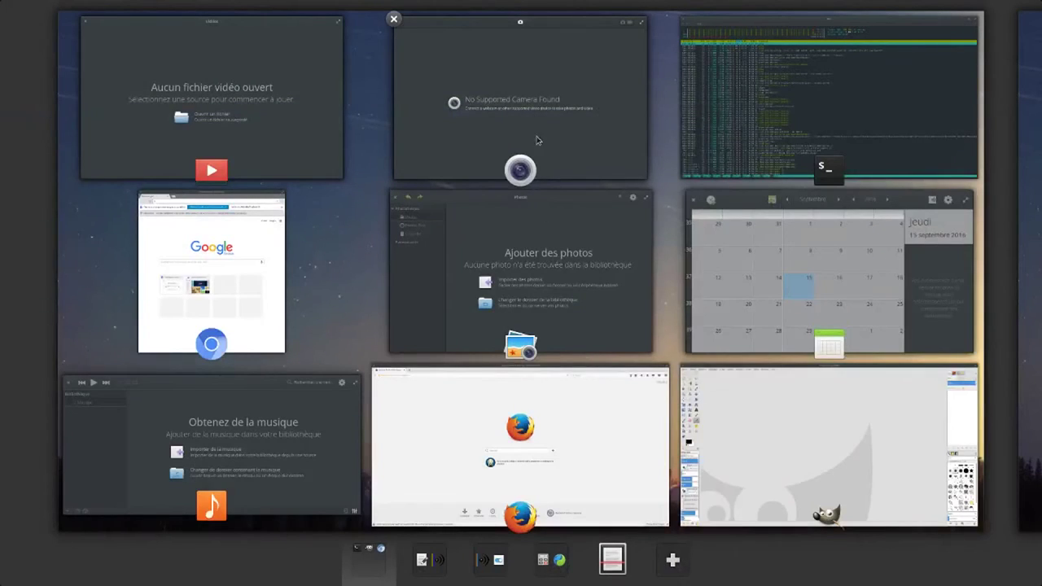
pyautogui.moveTo(525, 163); pyautogui.dragTo(610, 547)
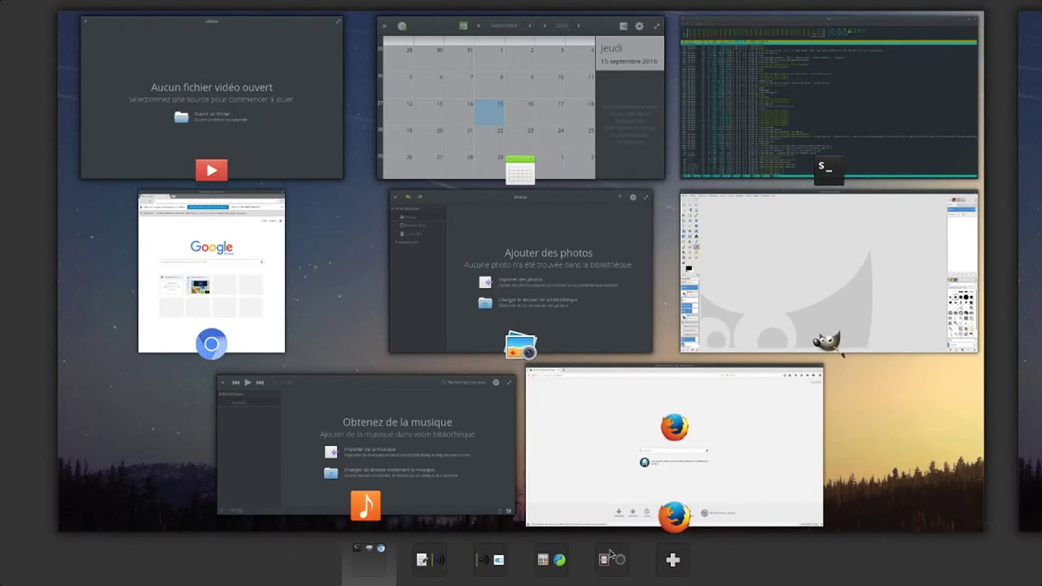
pyautogui.moveTo(747, 136); pyautogui.dragTo(675, 563)
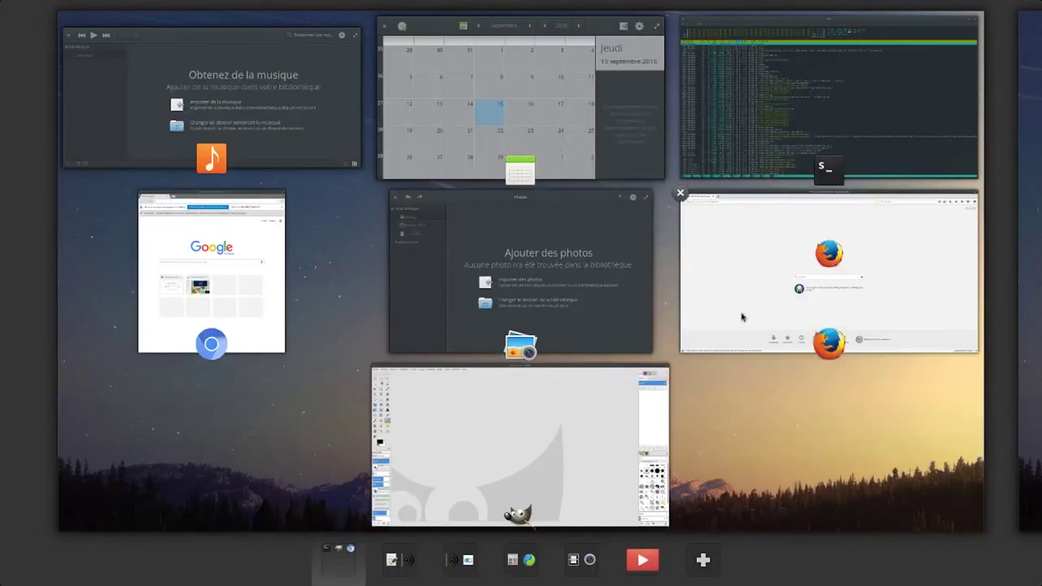
pyautogui.moveTo(750, 318); pyautogui.dragTo(658, 559)
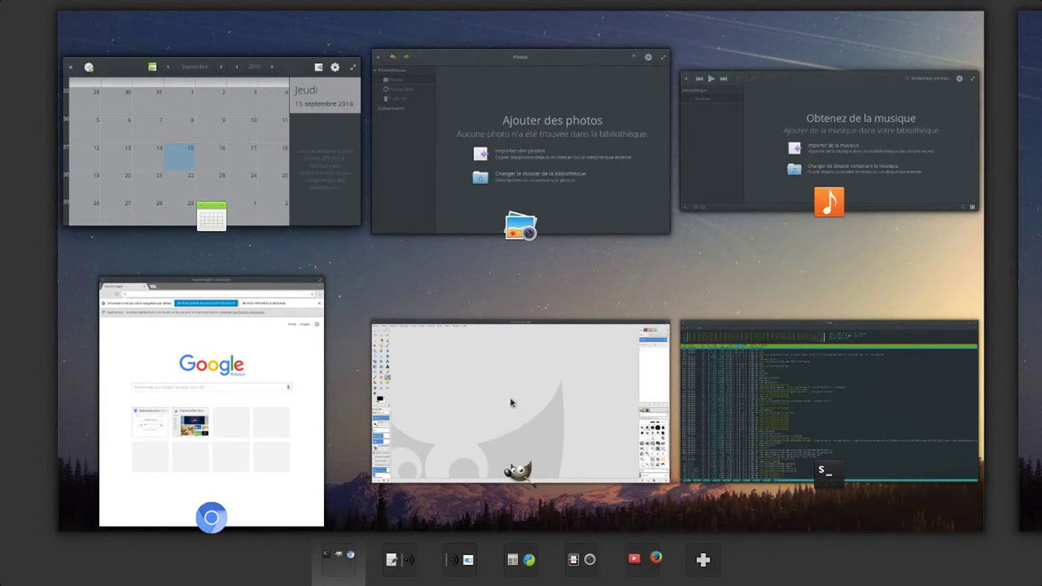
# Move GIMP, Chromium and Photos together onto a new seventh workspace
pyautogui.moveTo(450, 354); pyautogui.dragTo(698, 559)
pyautogui.click(432, 365)
pyautogui.moveTo(617, 484); pyautogui.dragTo(675, 559)
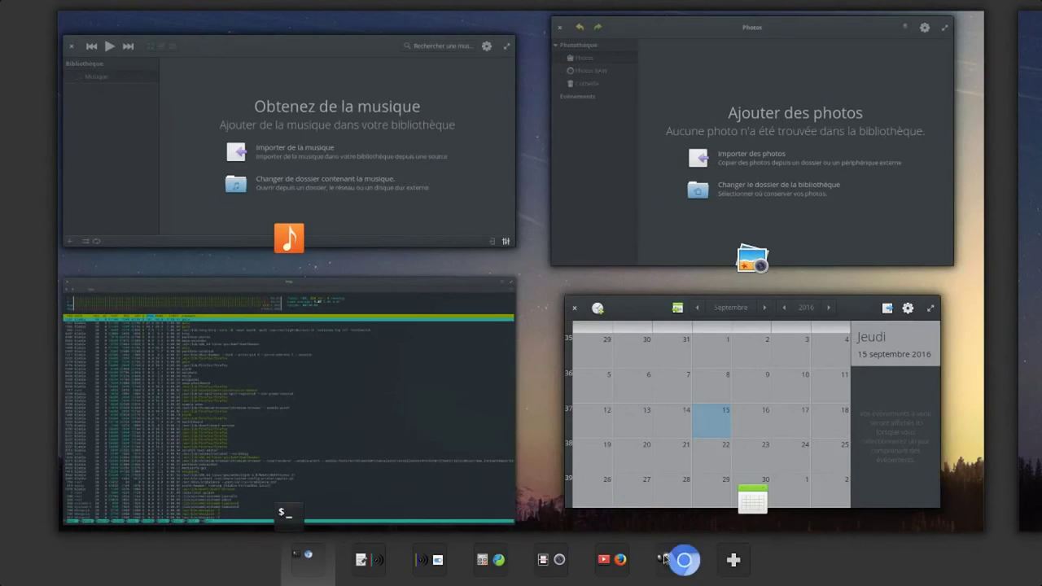
pyautogui.moveTo(625, 250); pyautogui.dragTo(678, 555)
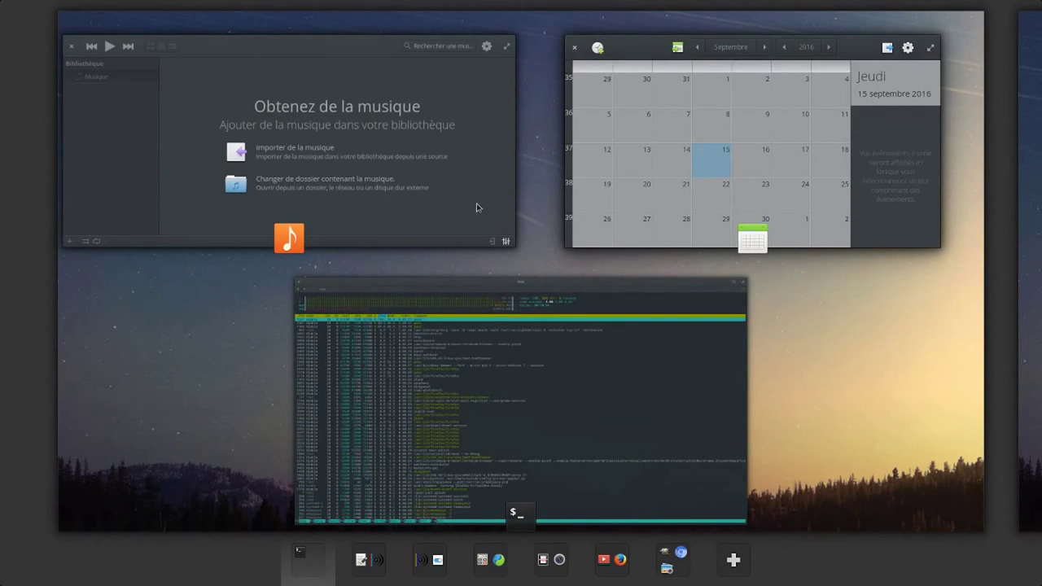
# Move Musique to a new eighth workspace and add GIMP from the seventh workspace to it
pyautogui.moveTo(475, 201); pyautogui.dragTo(735, 560)
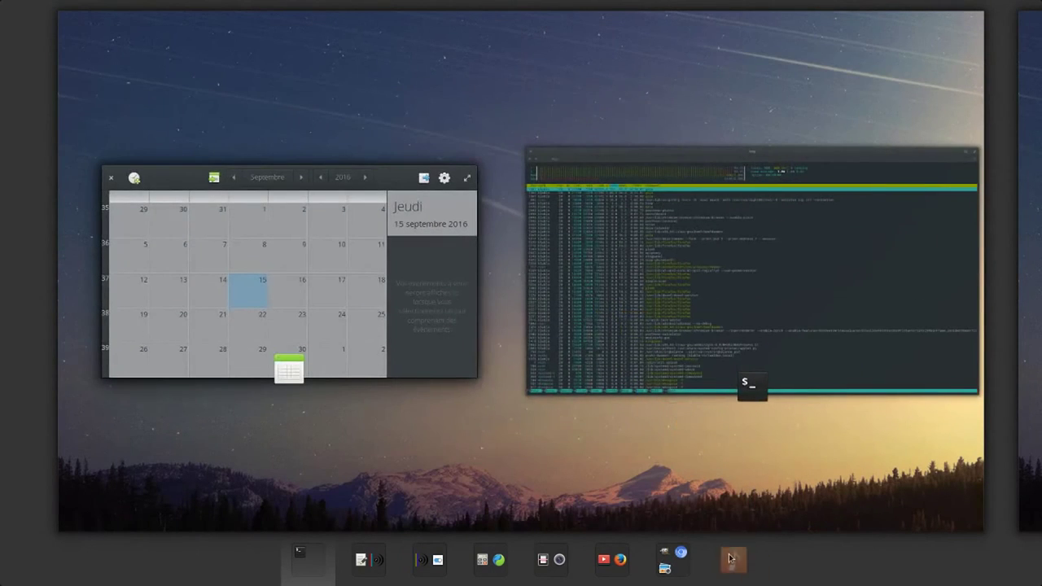
pyautogui.click(653, 558)
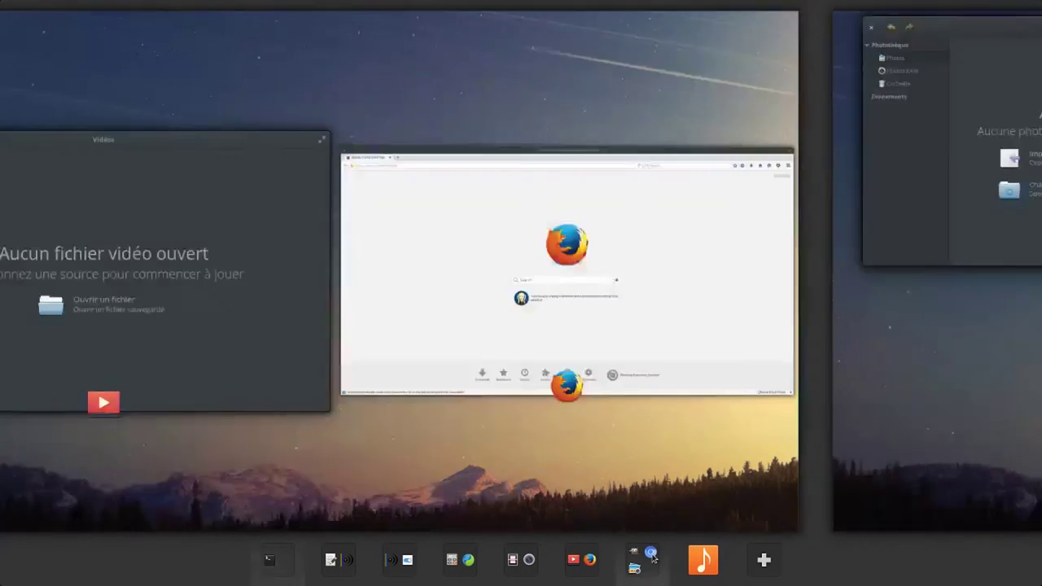
pyautogui.moveTo(606, 191); pyautogui.dragTo(702, 561)
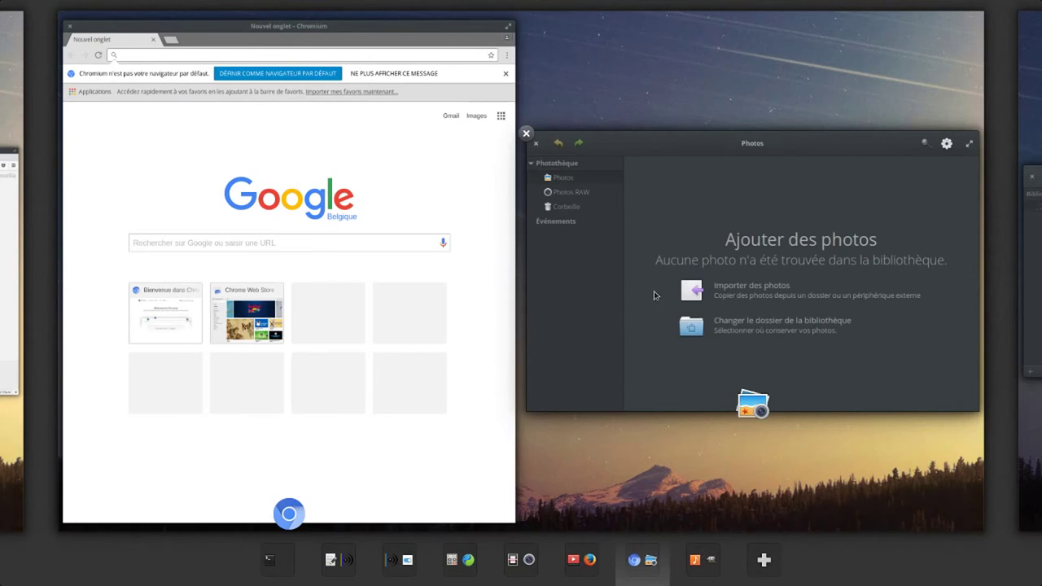
# Move Photos and Chromium each onto a separate new workspace at the end of the row
pyautogui.moveTo(656, 296); pyautogui.dragTo(771, 563)
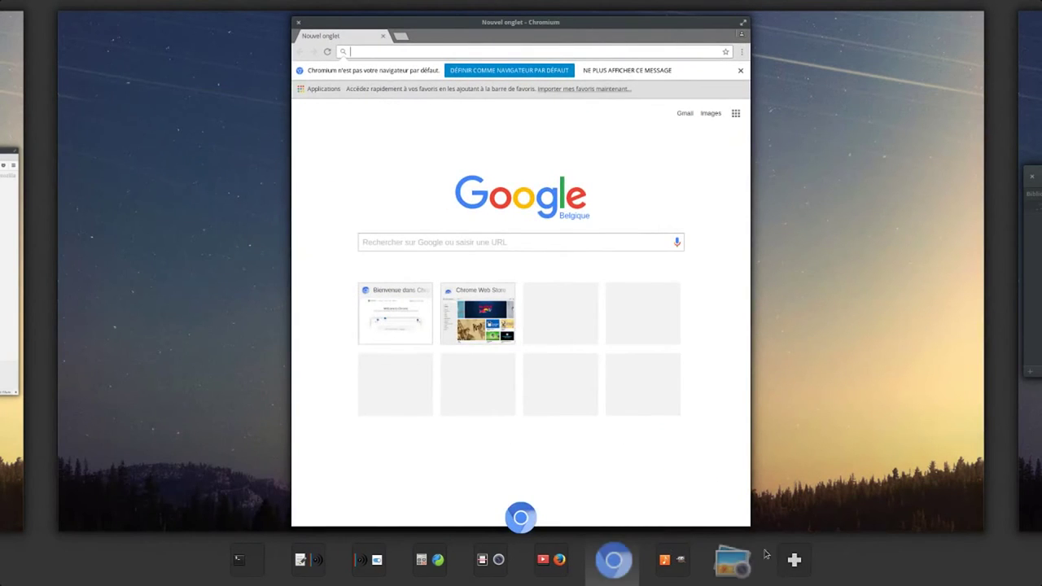
pyautogui.moveTo(643, 258); pyautogui.dragTo(619, 560)
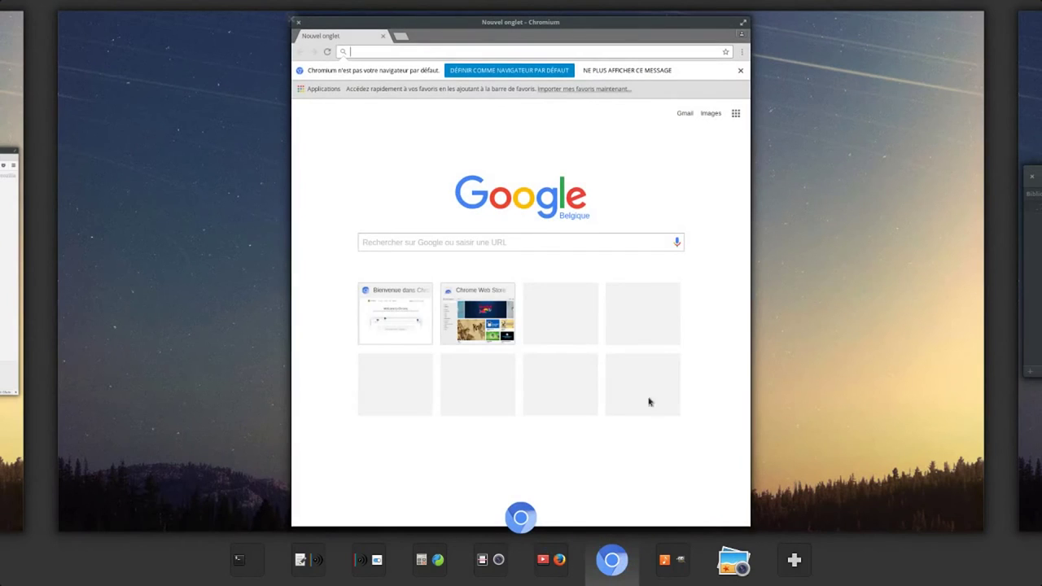
pyautogui.moveTo(615, 185); pyautogui.dragTo(795, 560)
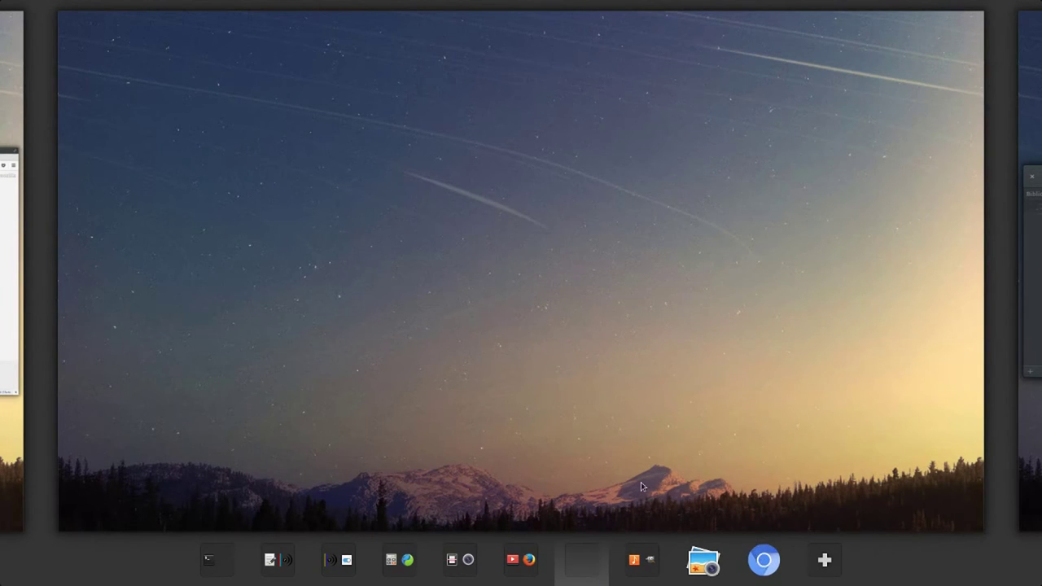
pyautogui.click(766, 560)
pyautogui.moveTo(642, 274); pyautogui.dragTo(730, 525)
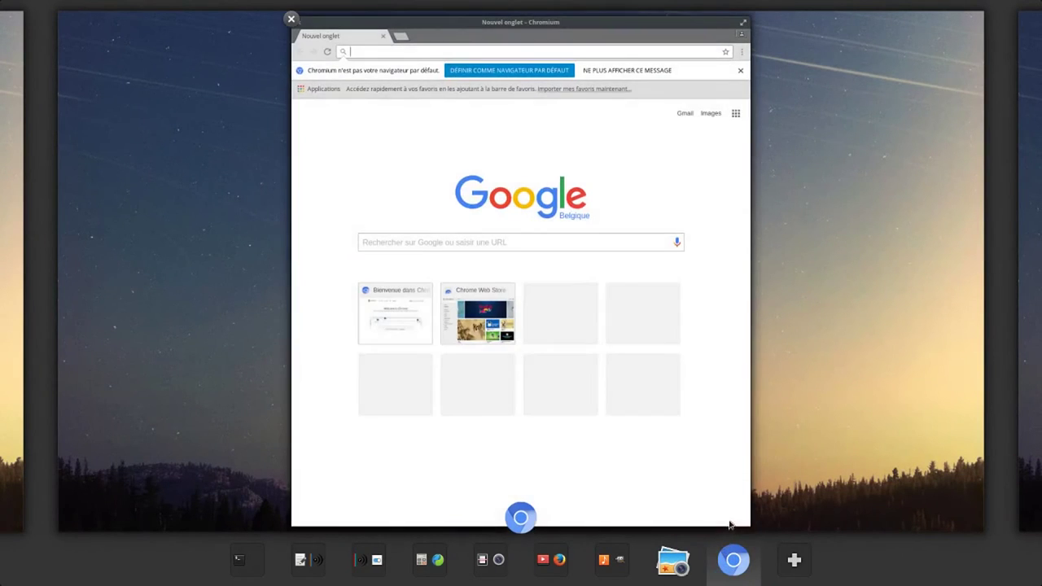
# Browse the workspaces in order, from the Calendar and Terminal one to the Chromium one, to check their windows
pyautogui.click(318, 558)
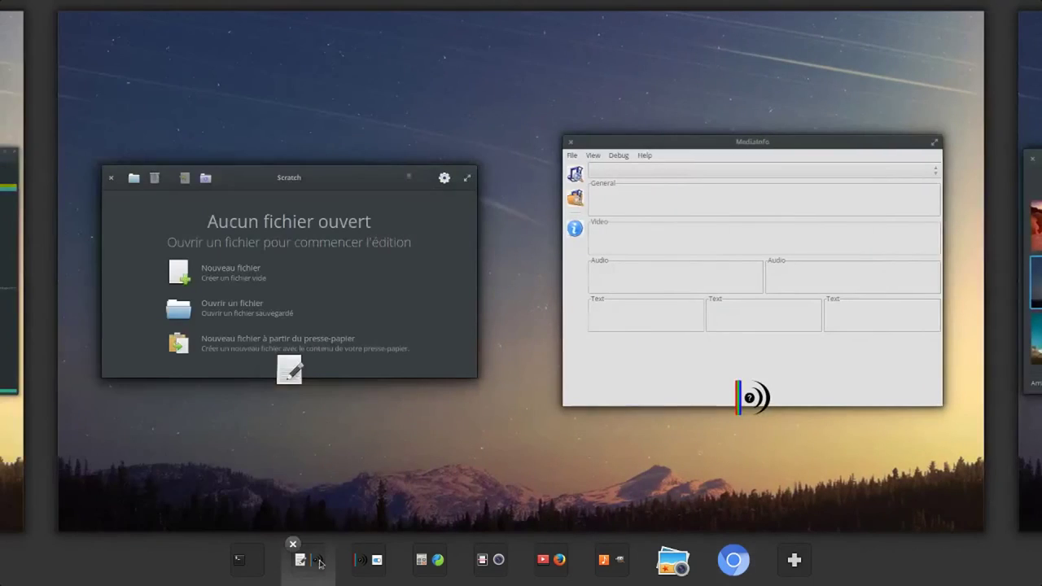
pyautogui.click(247, 558)
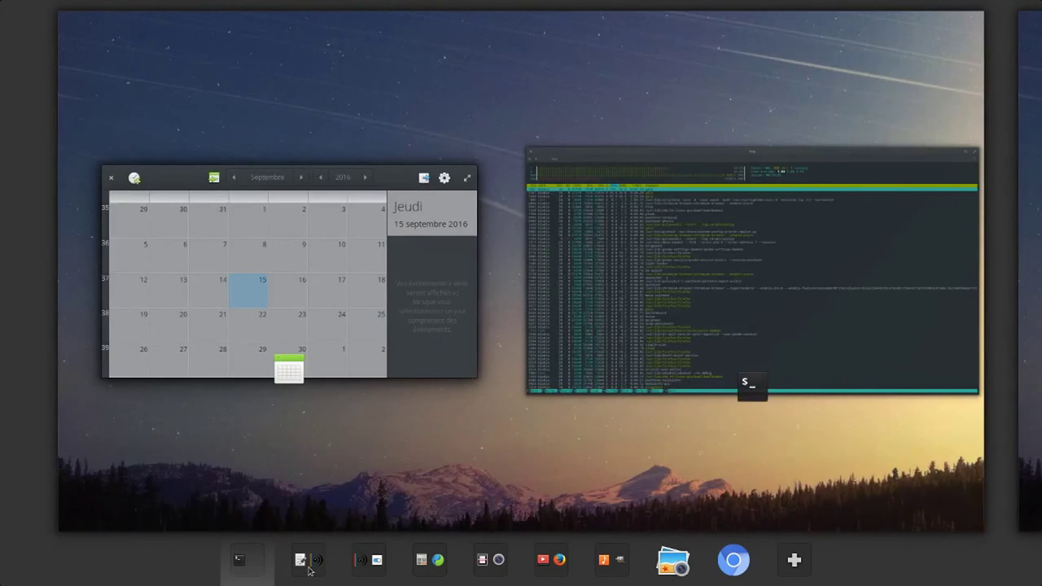
pyautogui.click(309, 570)
pyautogui.click(365, 562)
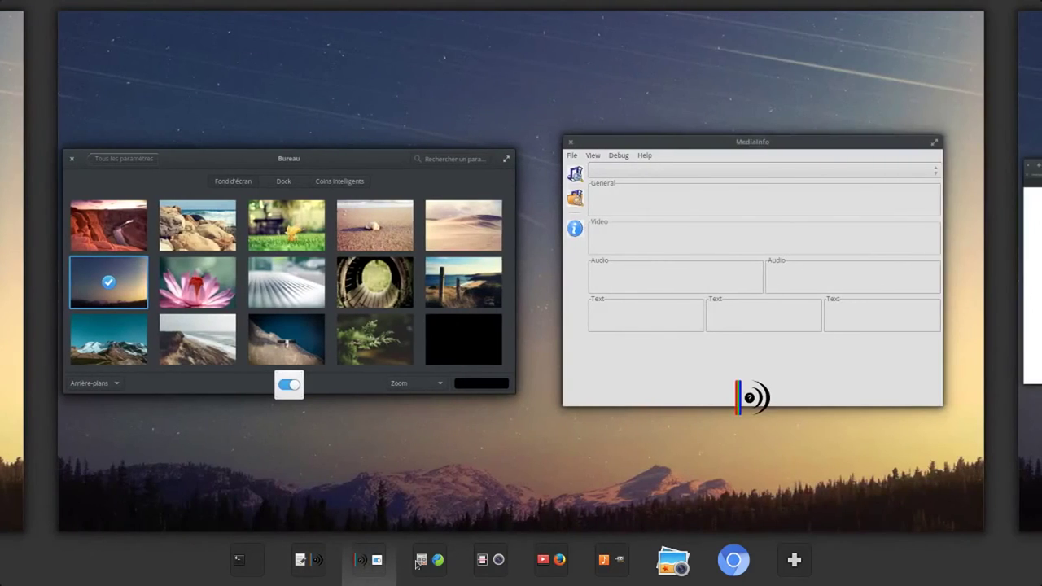
pyautogui.click(429, 567)
pyautogui.click(486, 569)
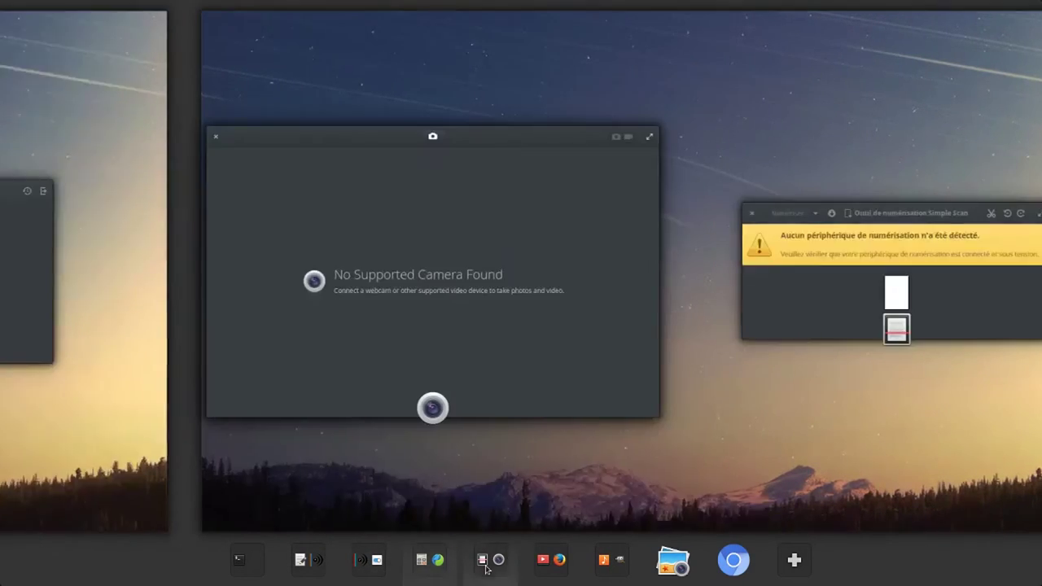
pyautogui.click(560, 562)
pyautogui.click(616, 561)
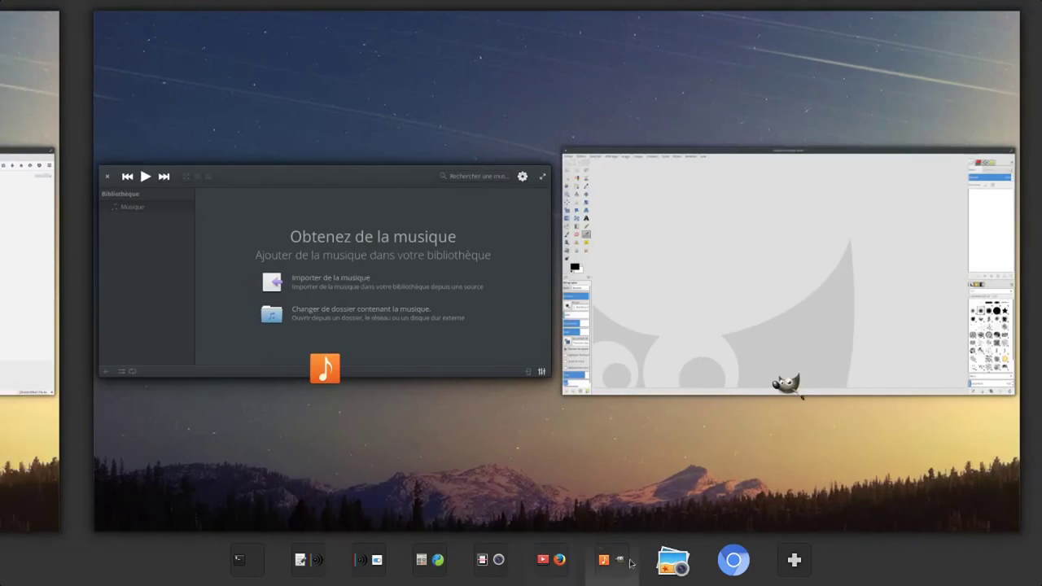
pyautogui.click(680, 566)
pyautogui.click(734, 561)
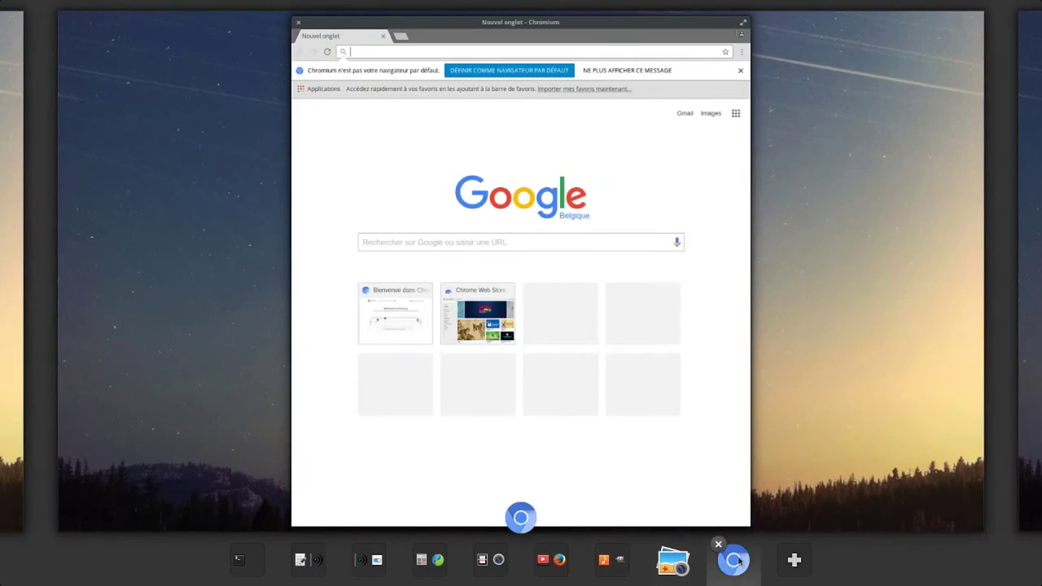
# Close the Chromium, Photos, Musique and GIMP windows from the multitasking view
pyautogui.click(292, 19)
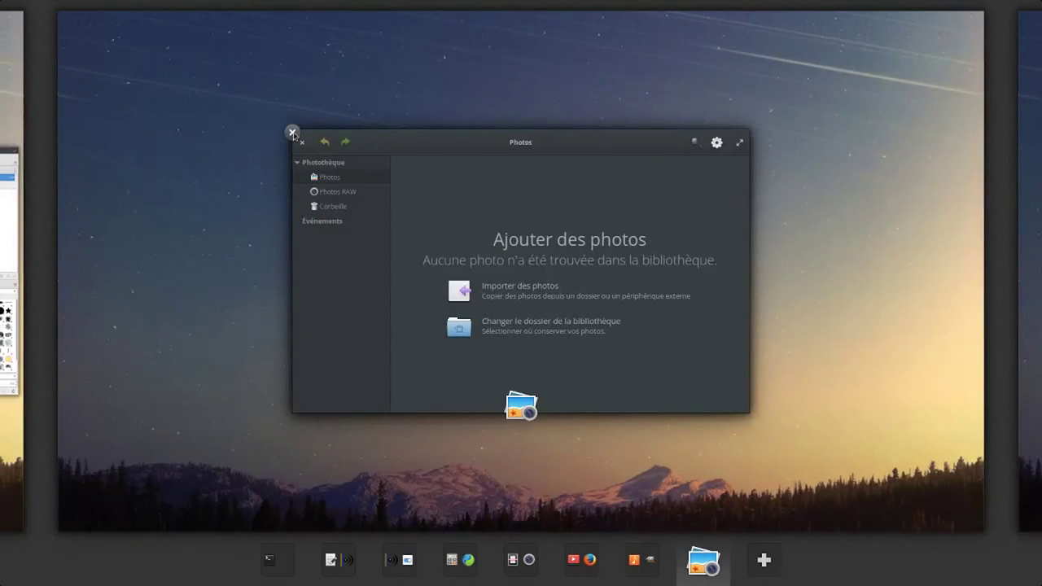
pyautogui.click(292, 133)
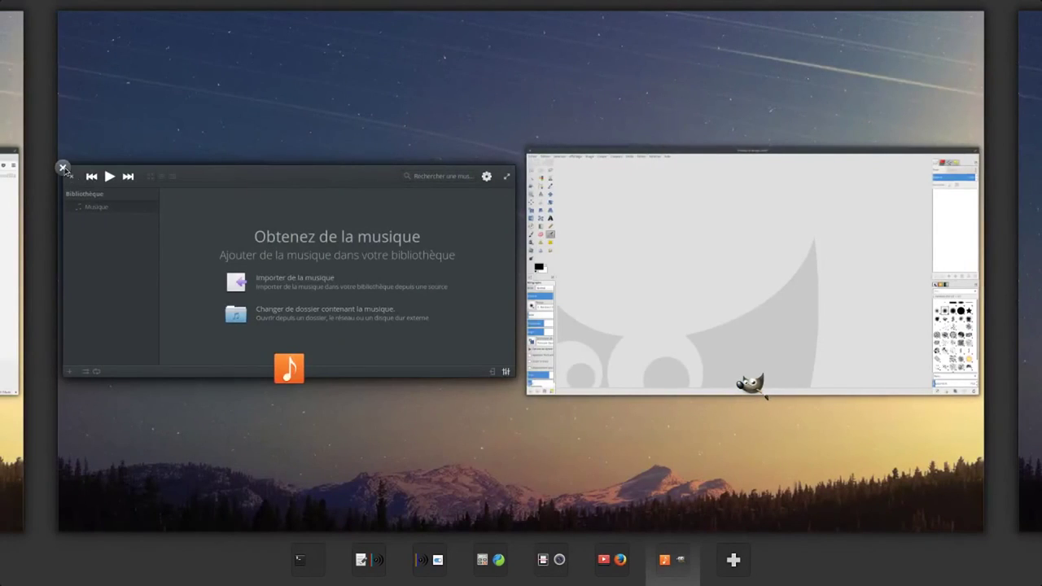
pyautogui.click(63, 168)
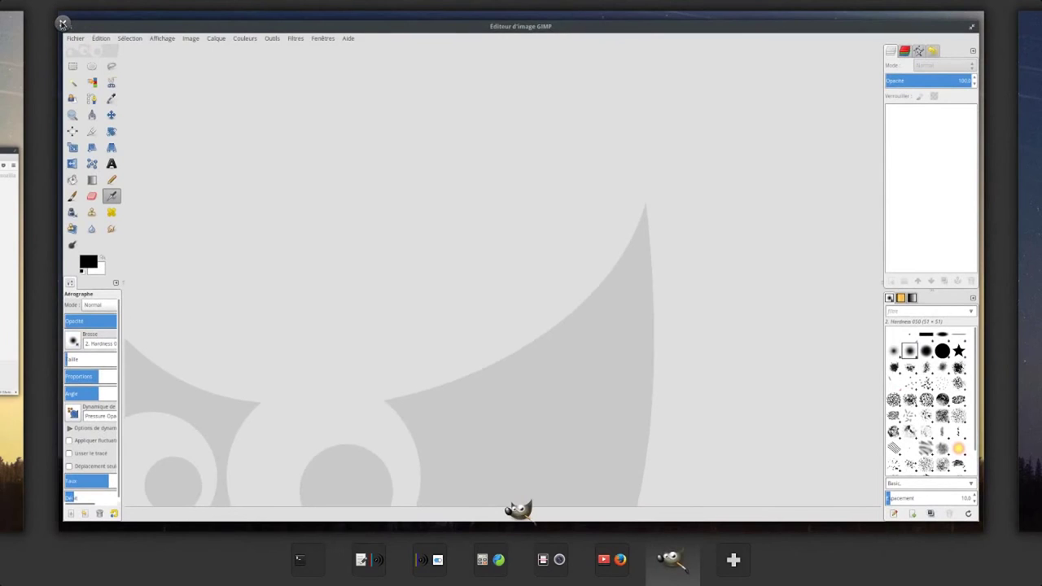
pyautogui.click(62, 23)
# Close the Vidéos, Firefox, Simple Scan and Camera windows on their two workspaces
pyautogui.click(64, 136)
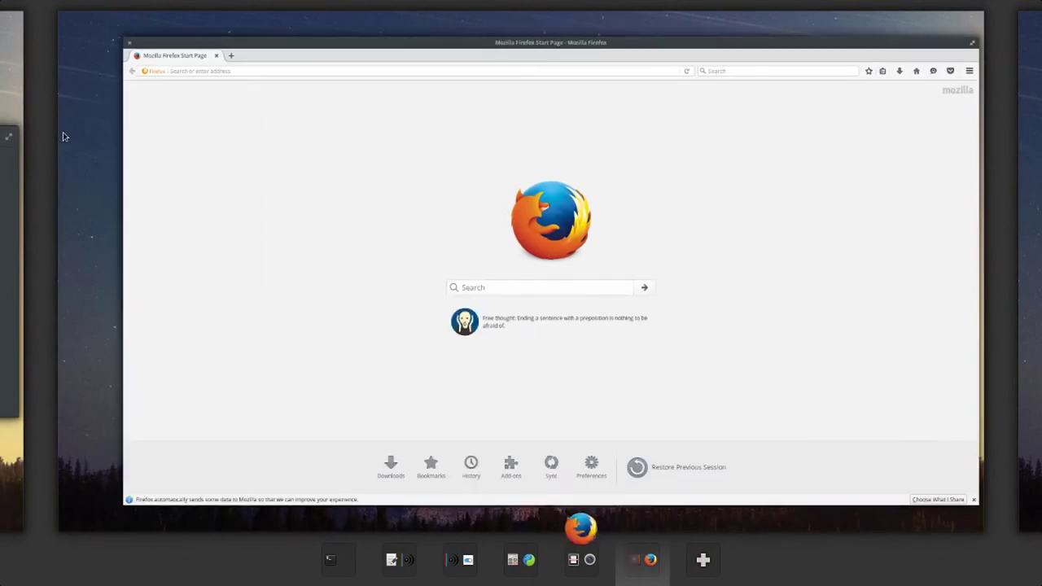
pyautogui.click(63, 23)
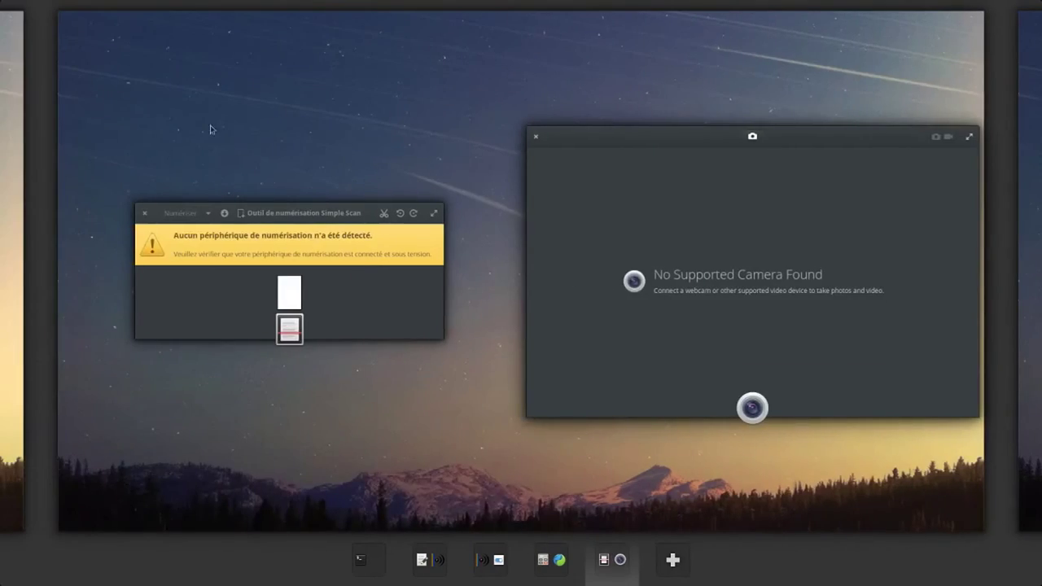
pyautogui.click(136, 206)
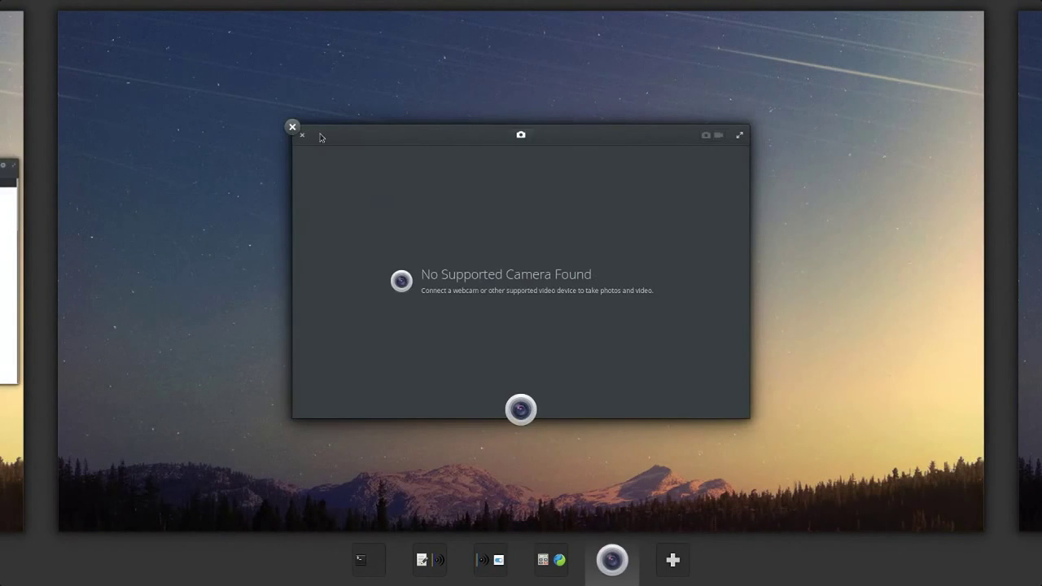
pyautogui.click(293, 128)
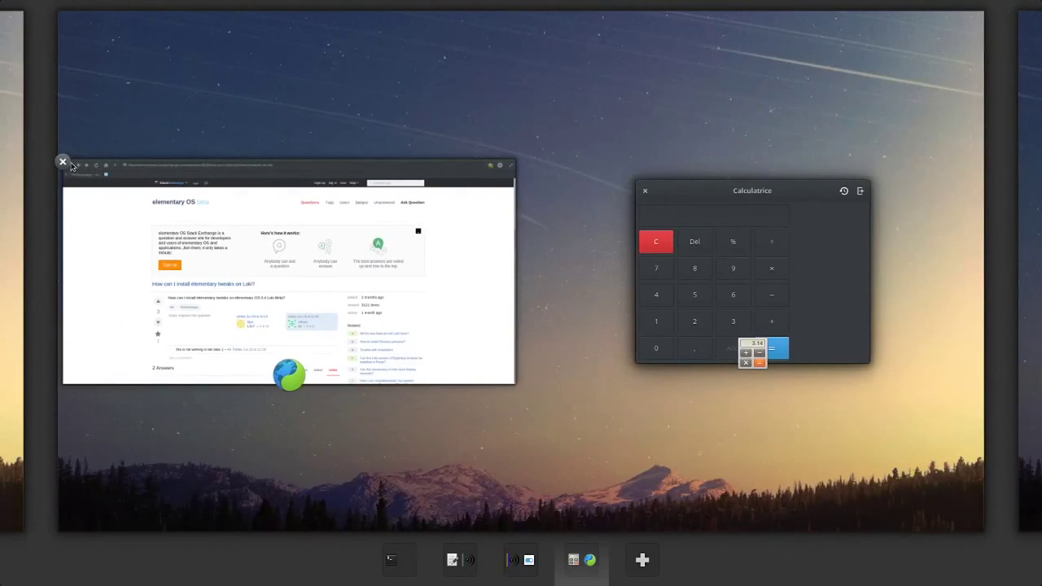
# Close the globe-icon web browser, Calculatrice, the MediaInfo window beside the Bureau settings, and the Bureau settings themselves
pyautogui.click(69, 164)
pyautogui.click(406, 187)
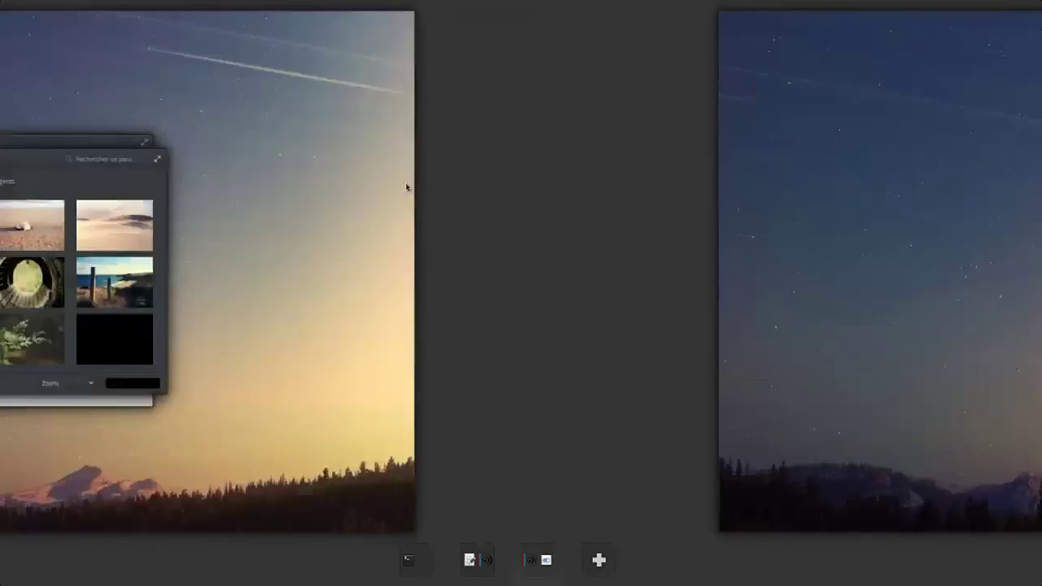
pyautogui.click(100, 138)
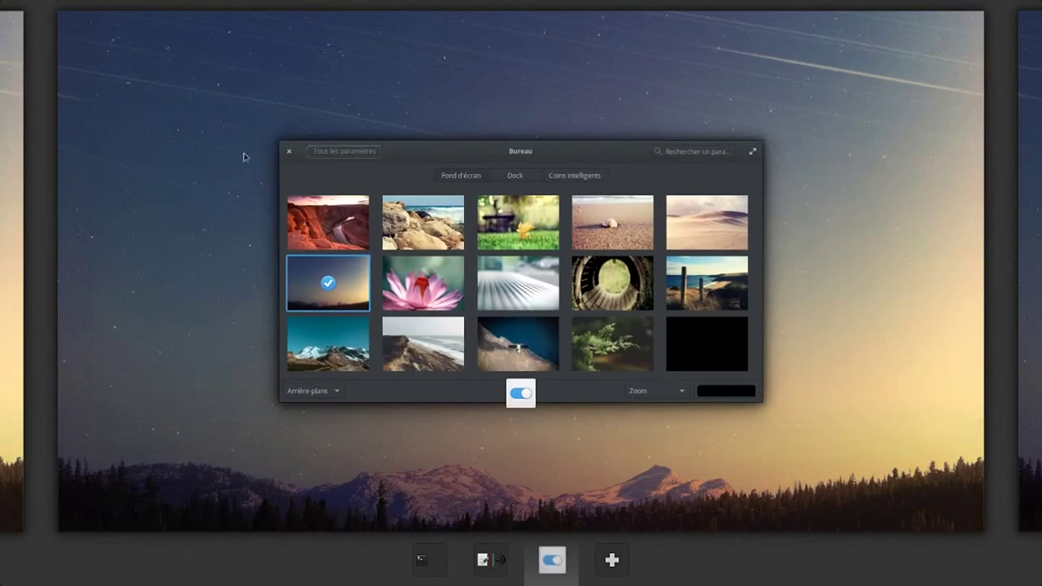
pyautogui.click(282, 144)
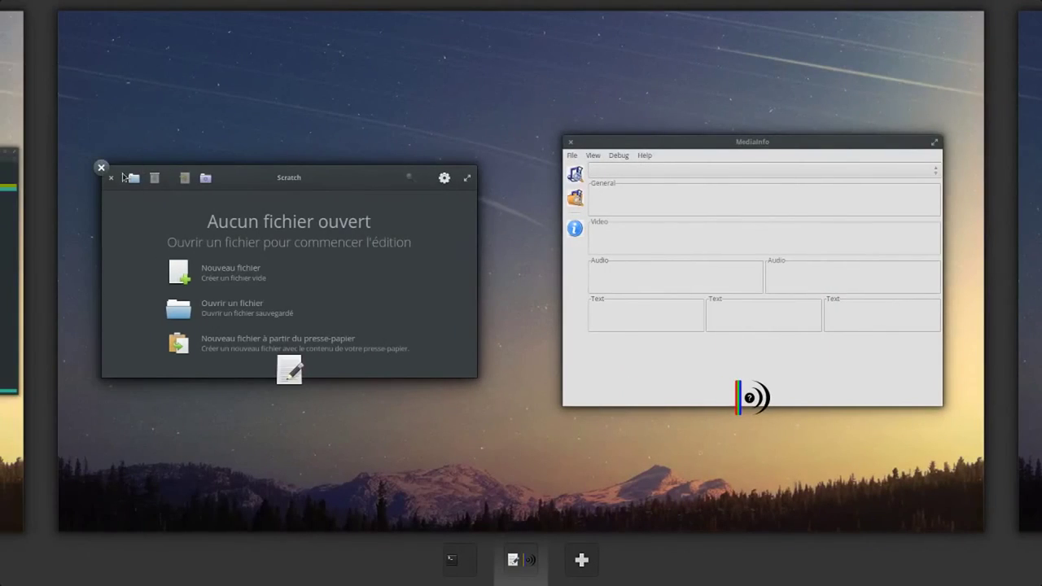
# Close Scratch, the remaining MediaInfo window and the calendar, keeping only the Terminal open
pyautogui.click(103, 169)
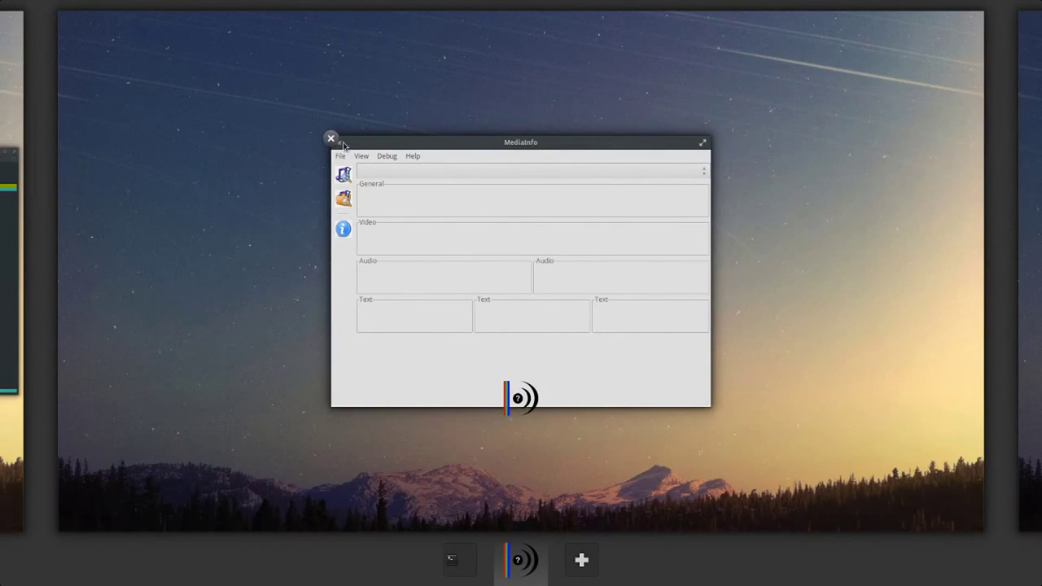
pyautogui.click(330, 138)
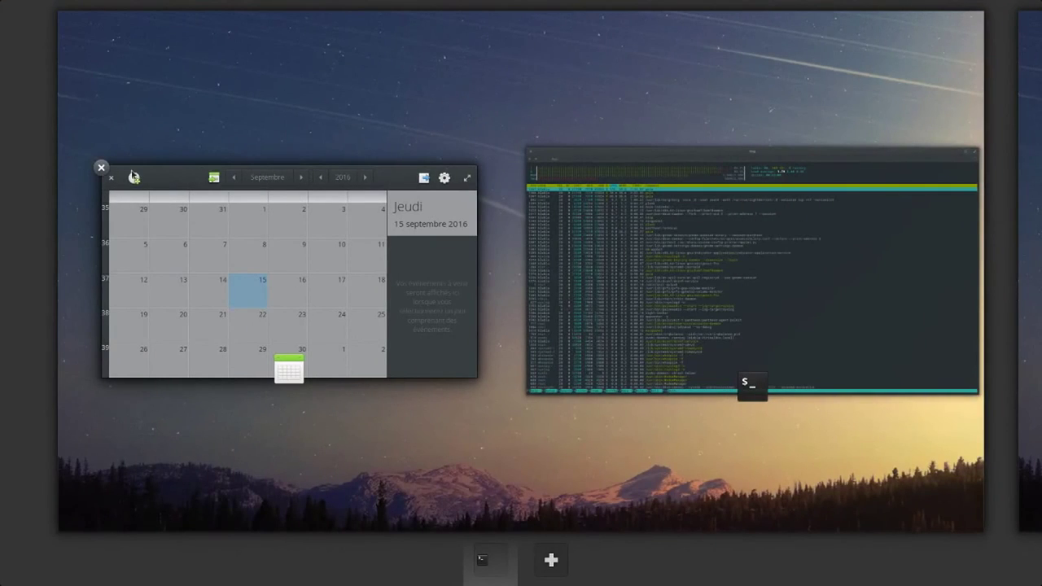
pyautogui.click(101, 168)
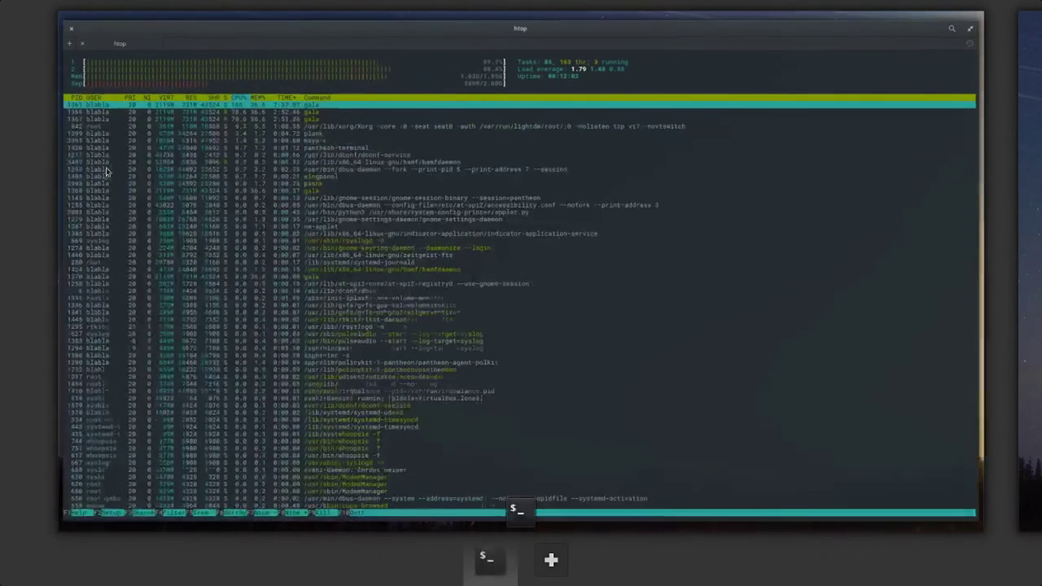
# Return to the Terminal running htop, then quit it and end its active process
pyautogui.click(606, 293)
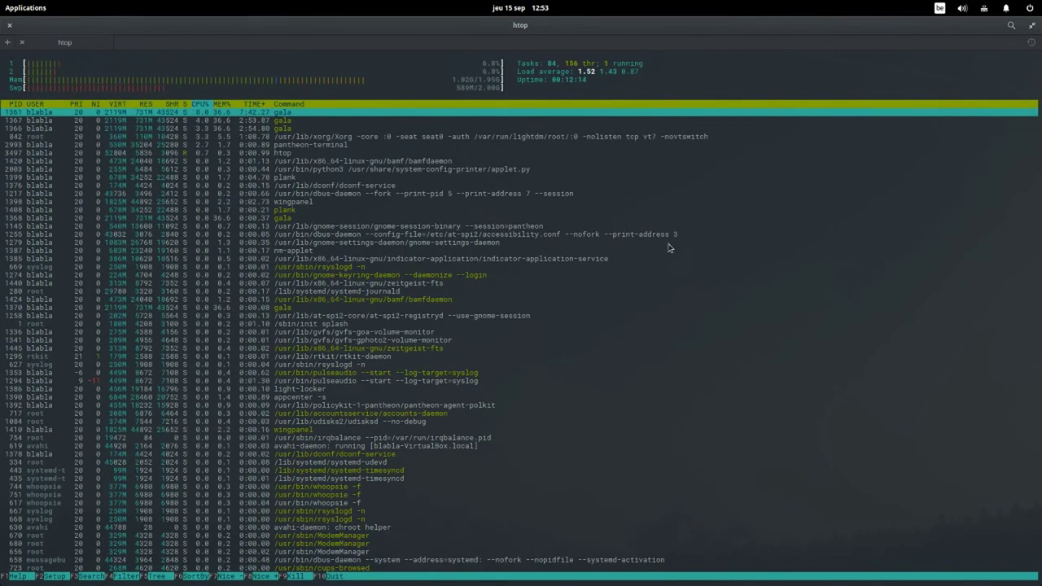
pyautogui.click(10, 28)
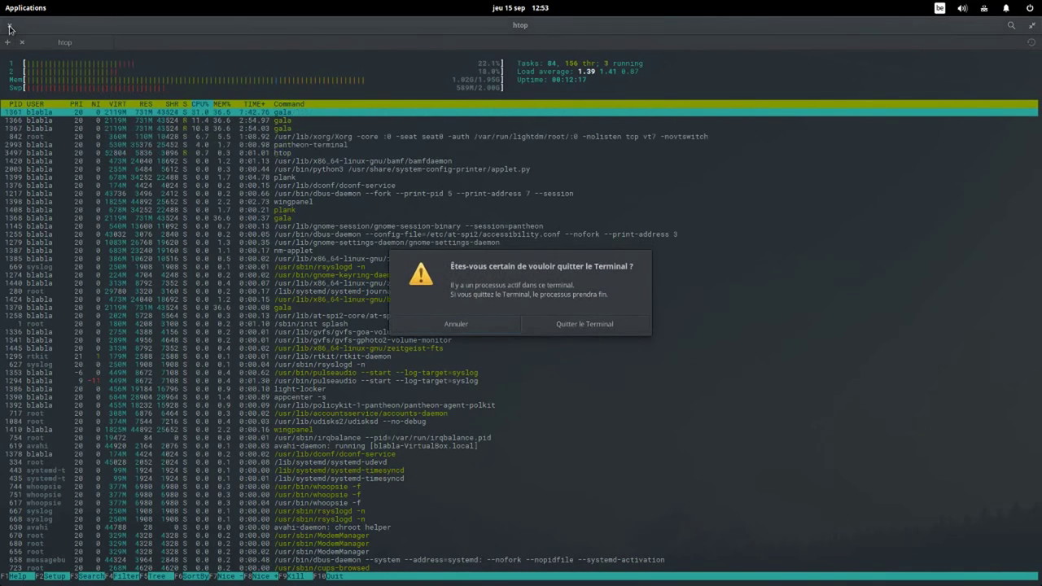
pyautogui.click(552, 329)
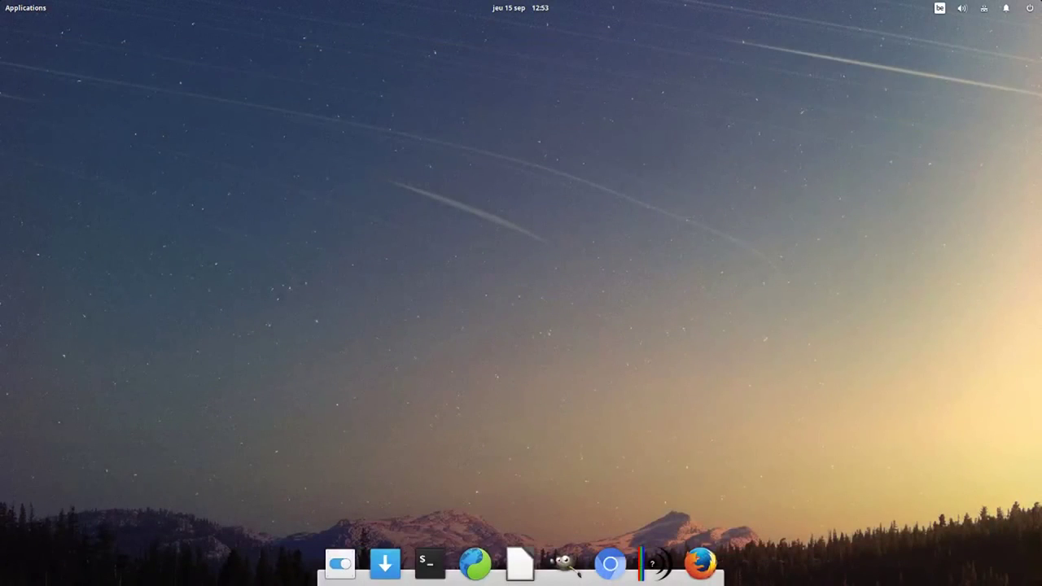